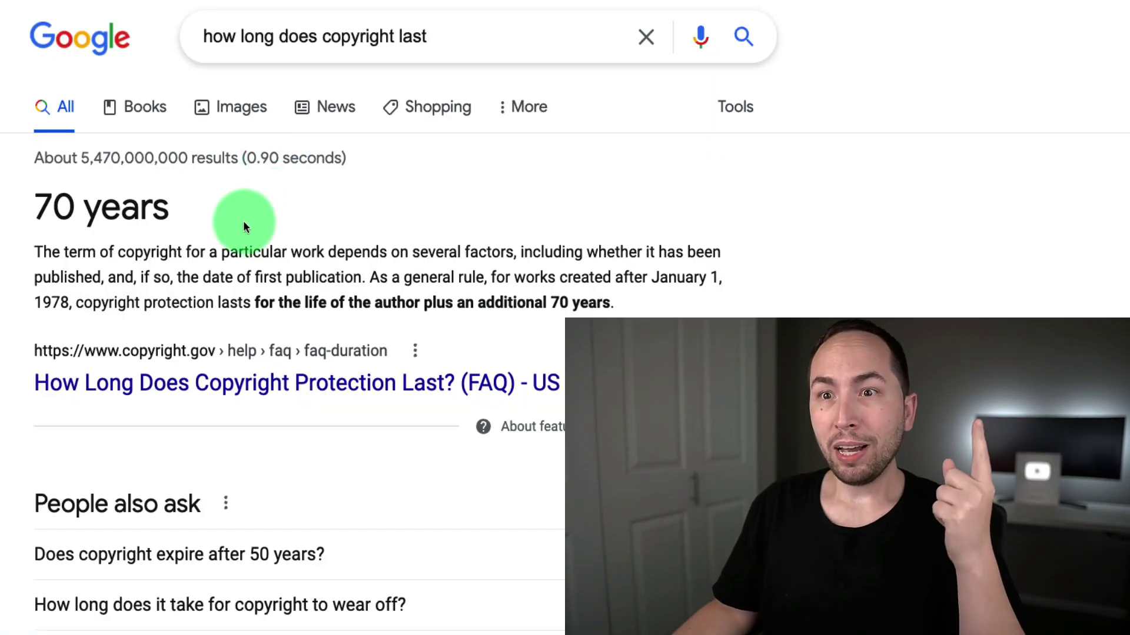
- Examine the Google results on how long copyright lasts and when a work counts as public domain
drag(197, 212, 20, 219)
click(388, 193)
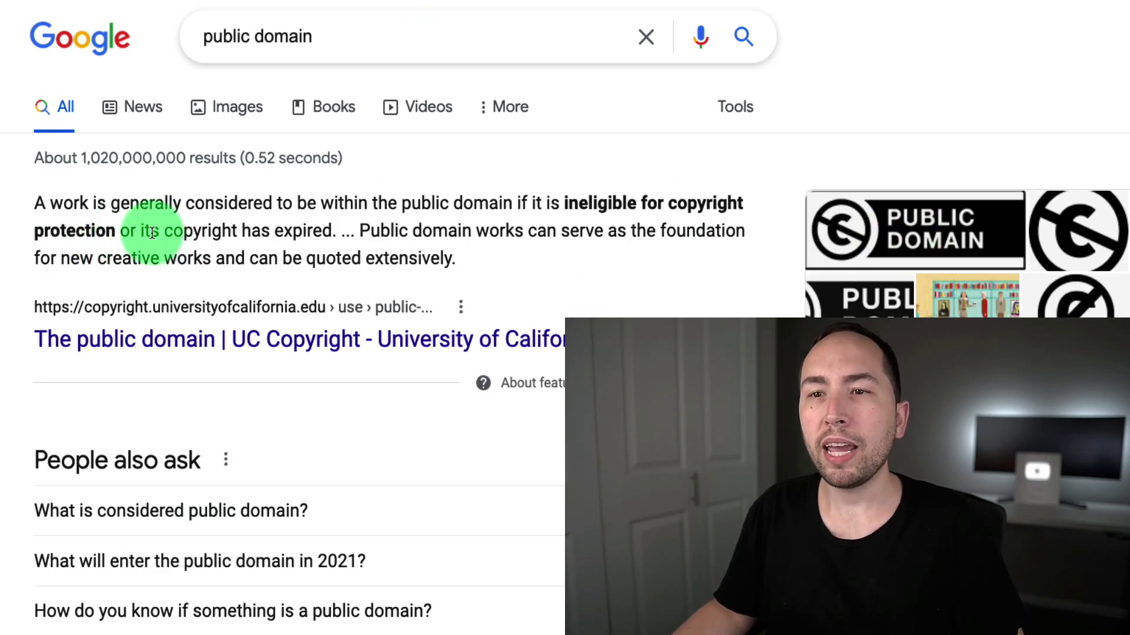
drag(141, 232, 333, 231)
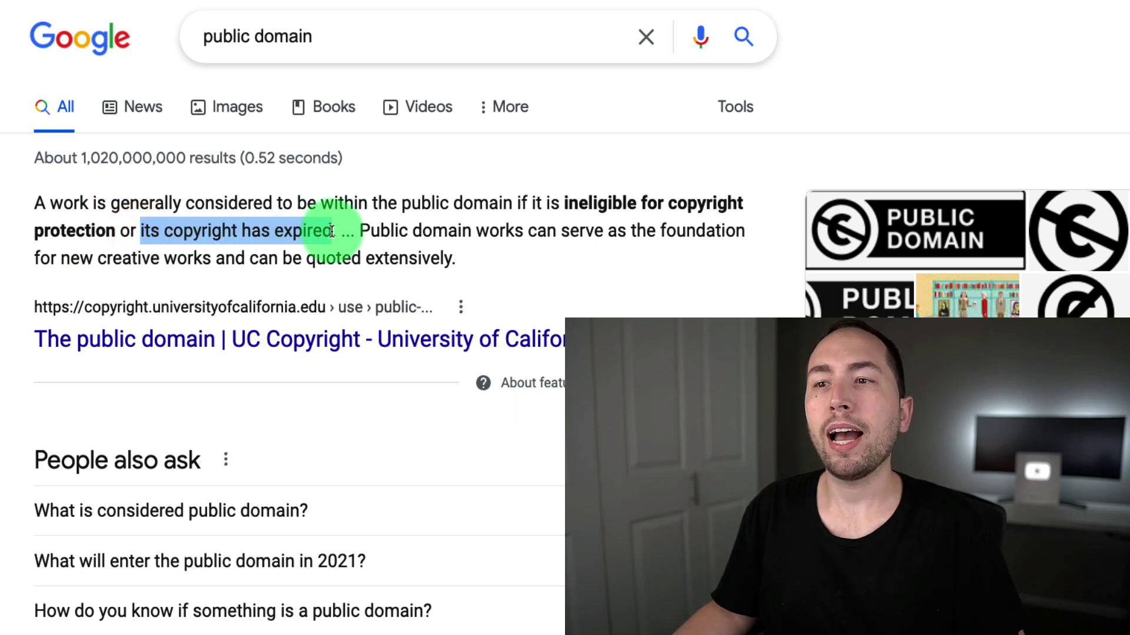
click(332, 231)
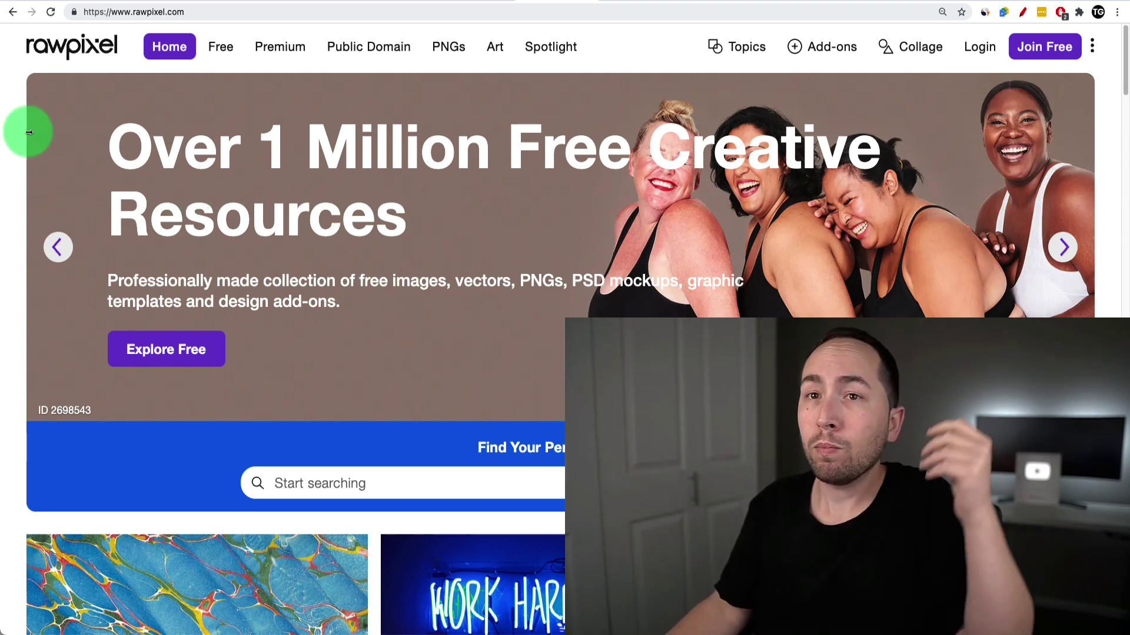
- Browse rawpixel's Public Domain collections and open the Vincent van Gogh collection
click(360, 59)
scroll(227, 290, down, 3)
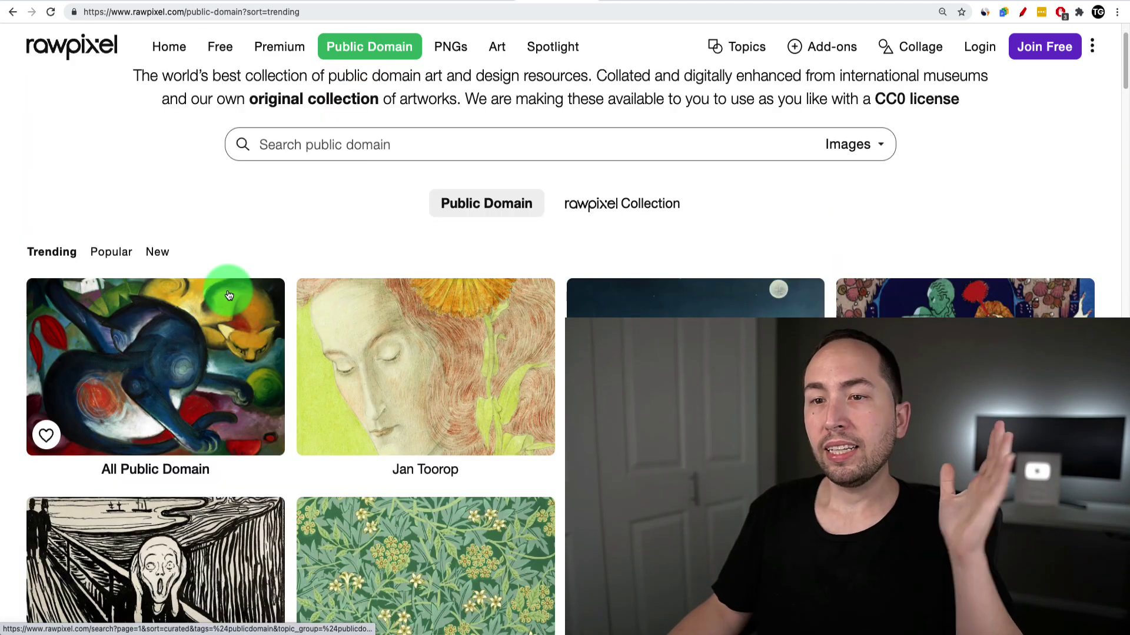
scroll(192, 277, up, 1)
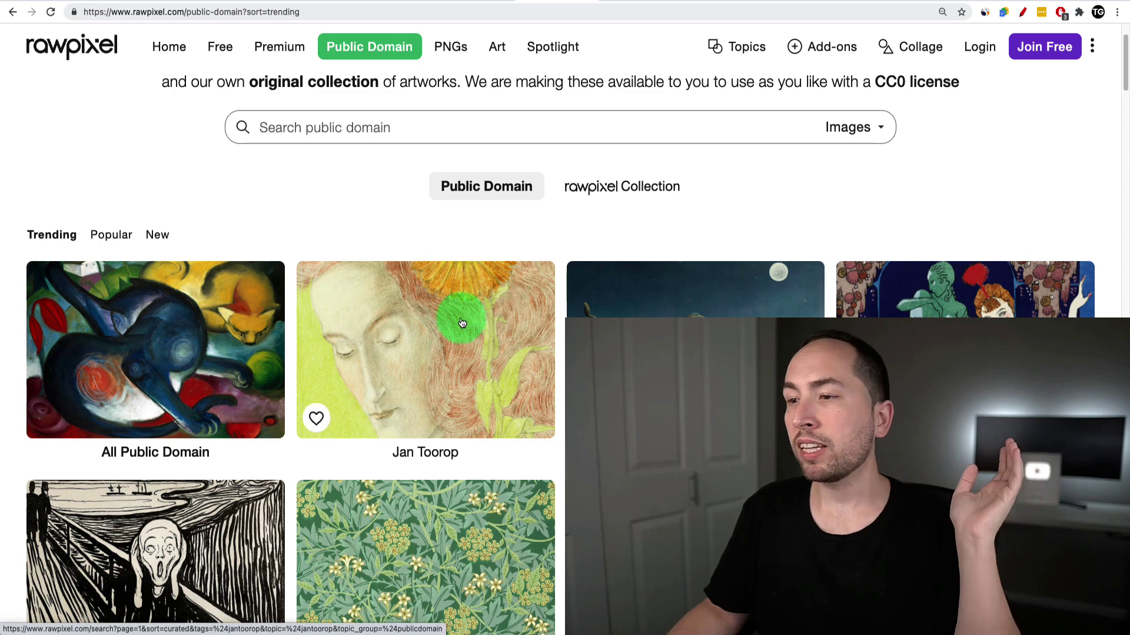
scroll(790, 199, down, 10)
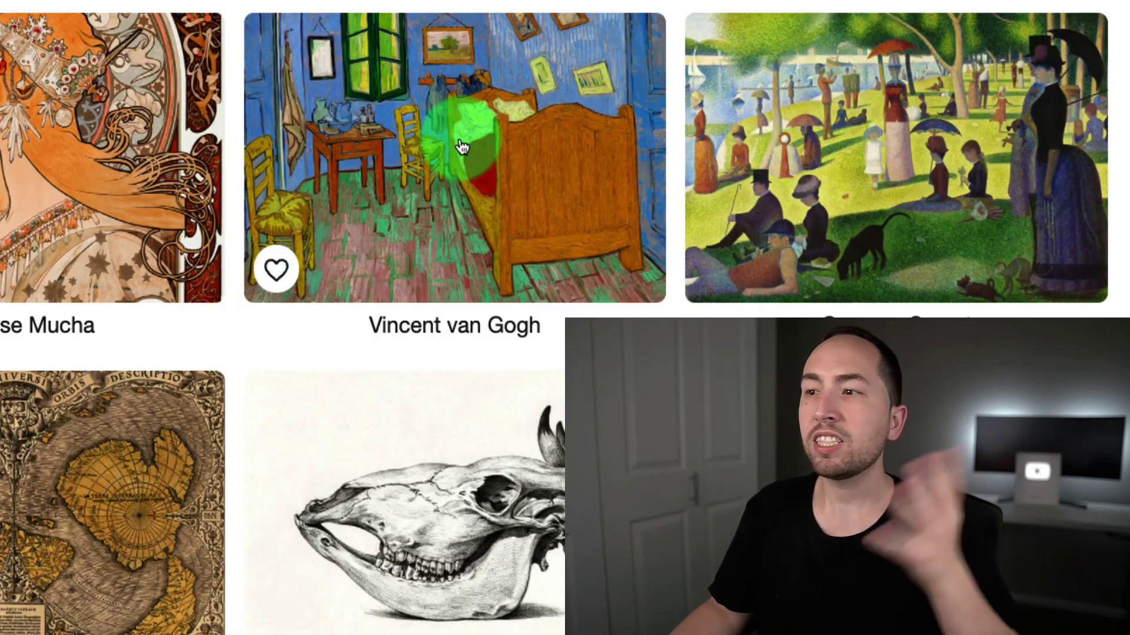
click(462, 145)
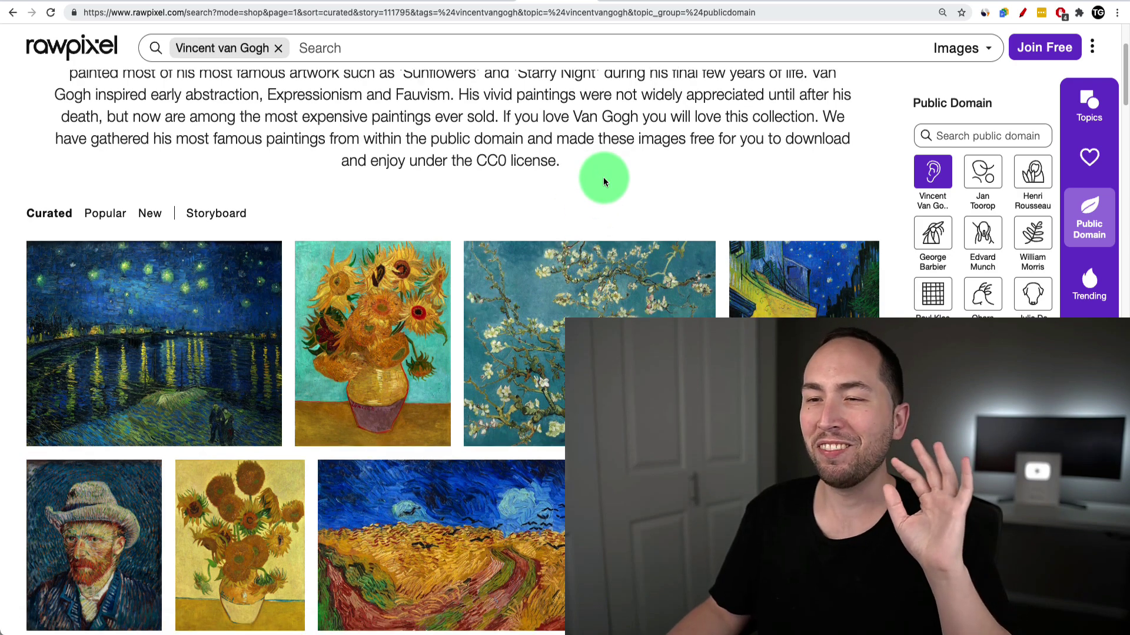
- Open the Starry Night Over the Rhone painting and view its public domain usage information
scroll(603, 177, down, 1)
mouse_move(110, 271)
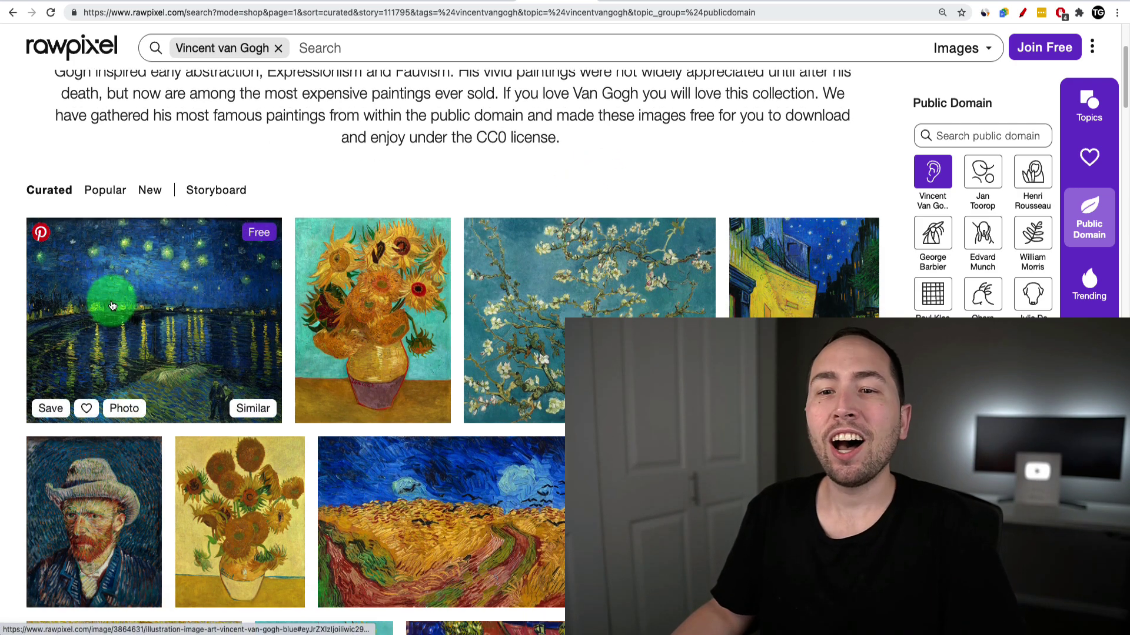
click(141, 305)
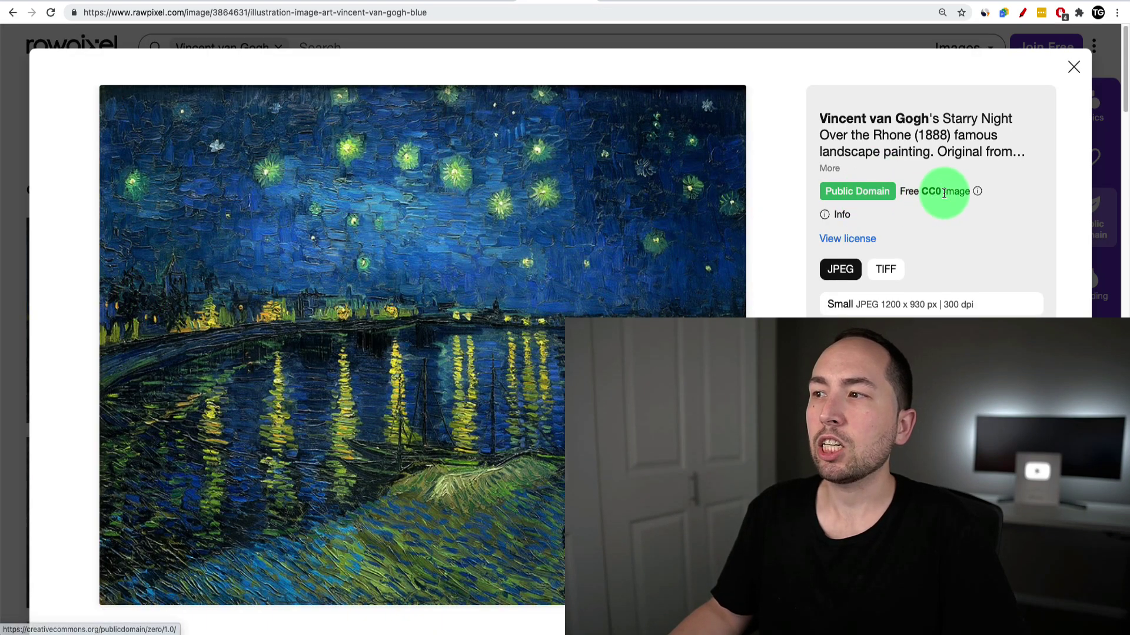
click(975, 192)
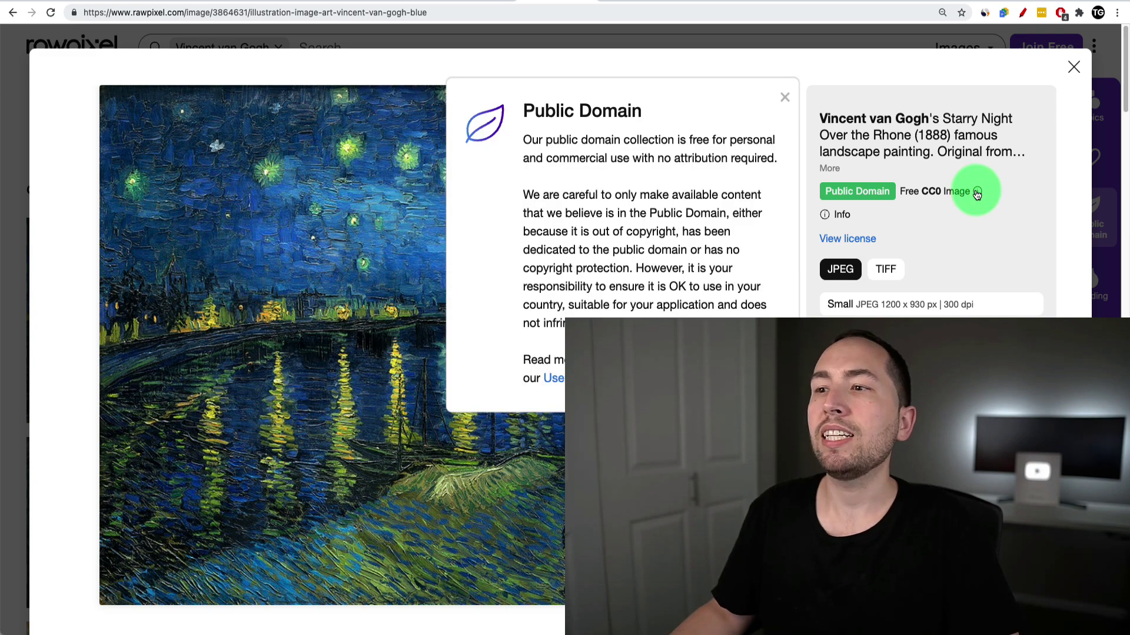
click(1011, 188)
- Download the painting for free as the original-size JPEG (5407 x 4191 px) and open the downloaded file
scroll(885, 231, down, 3)
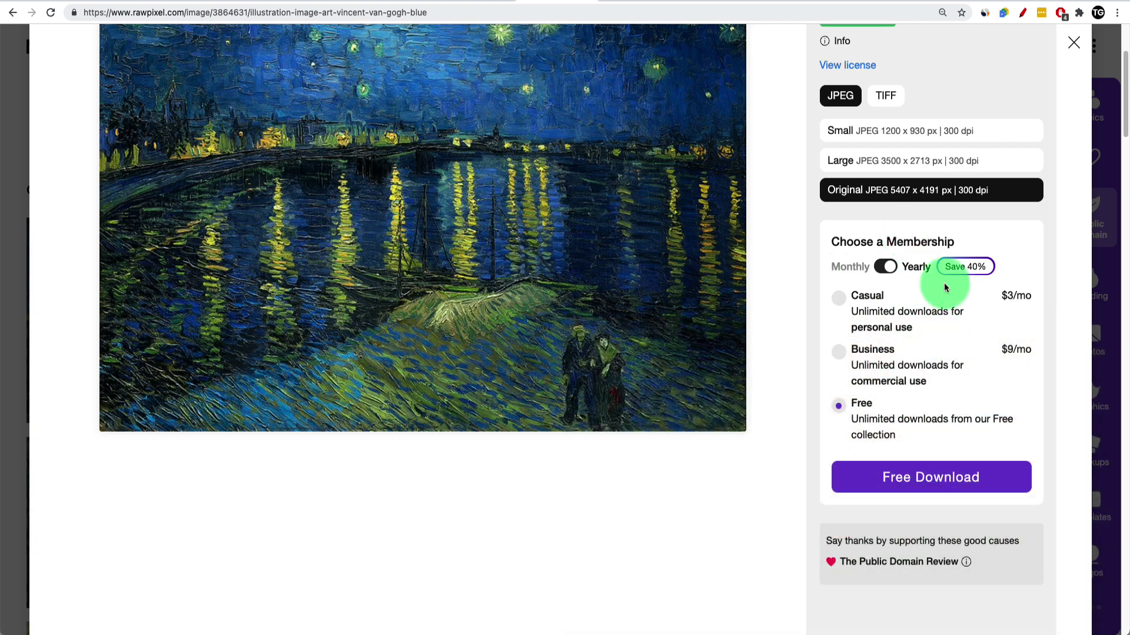
click(897, 475)
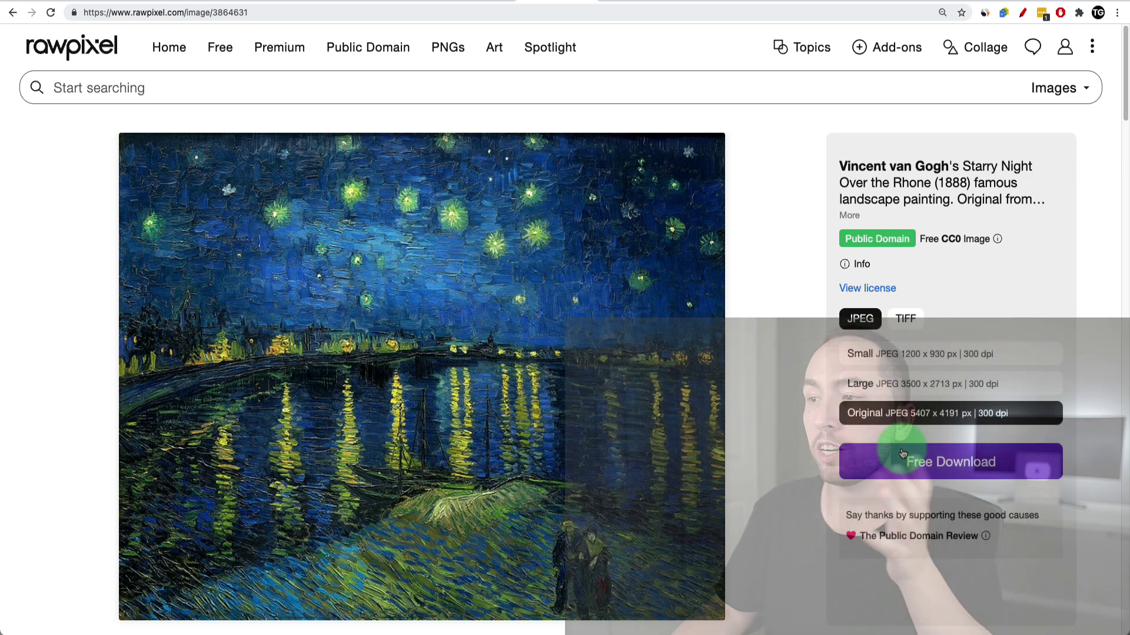
click(894, 465)
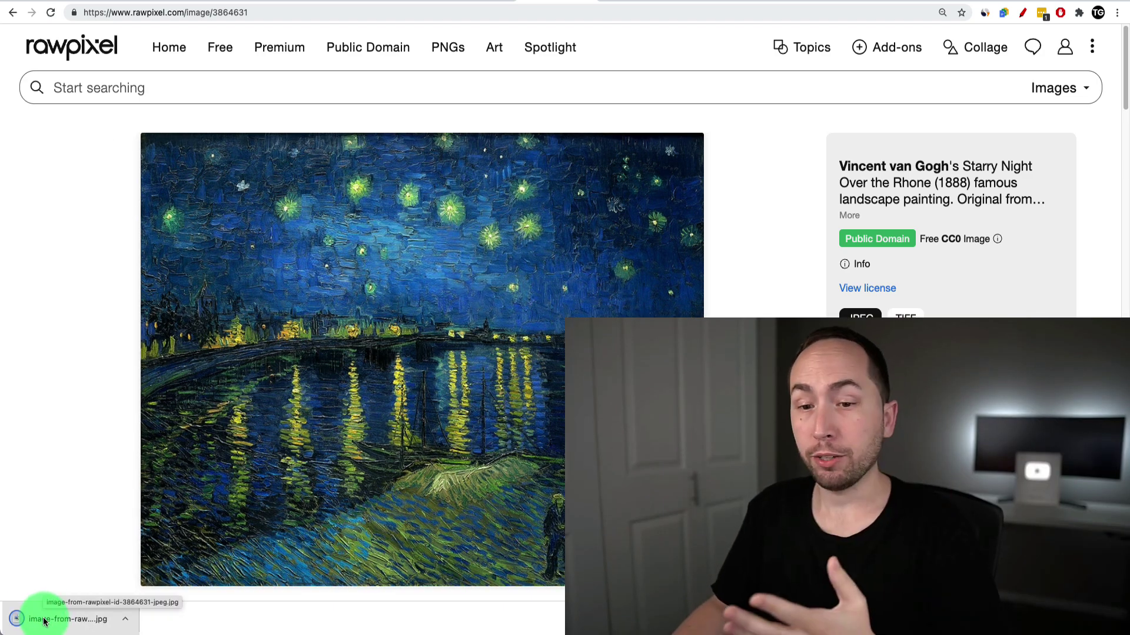
click(45, 620)
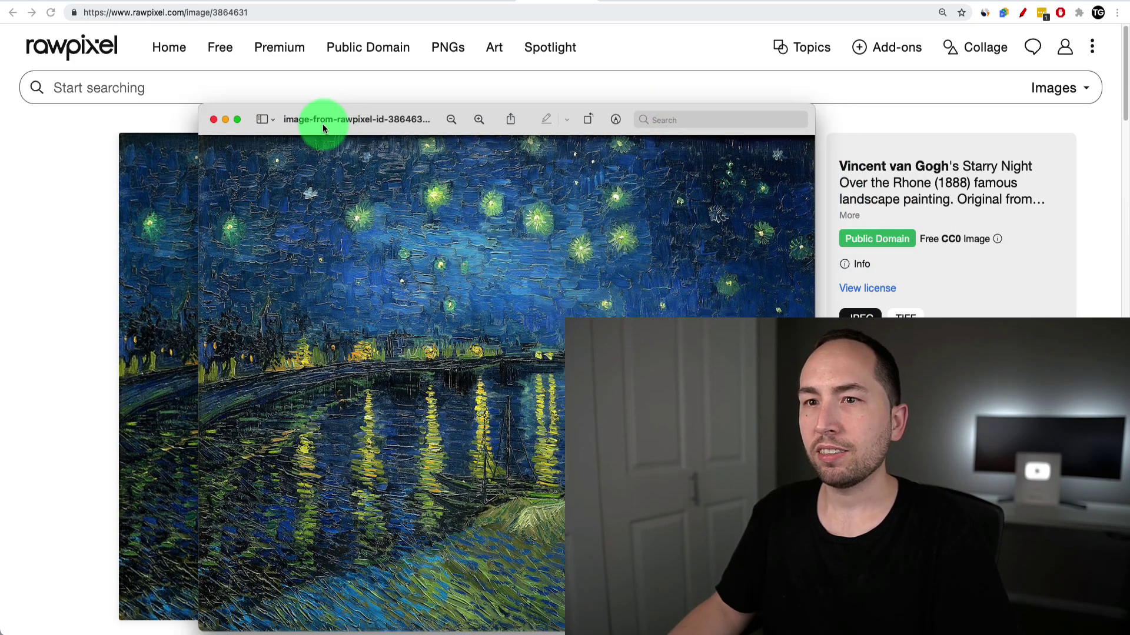
drag(301, 114, 229, 99)
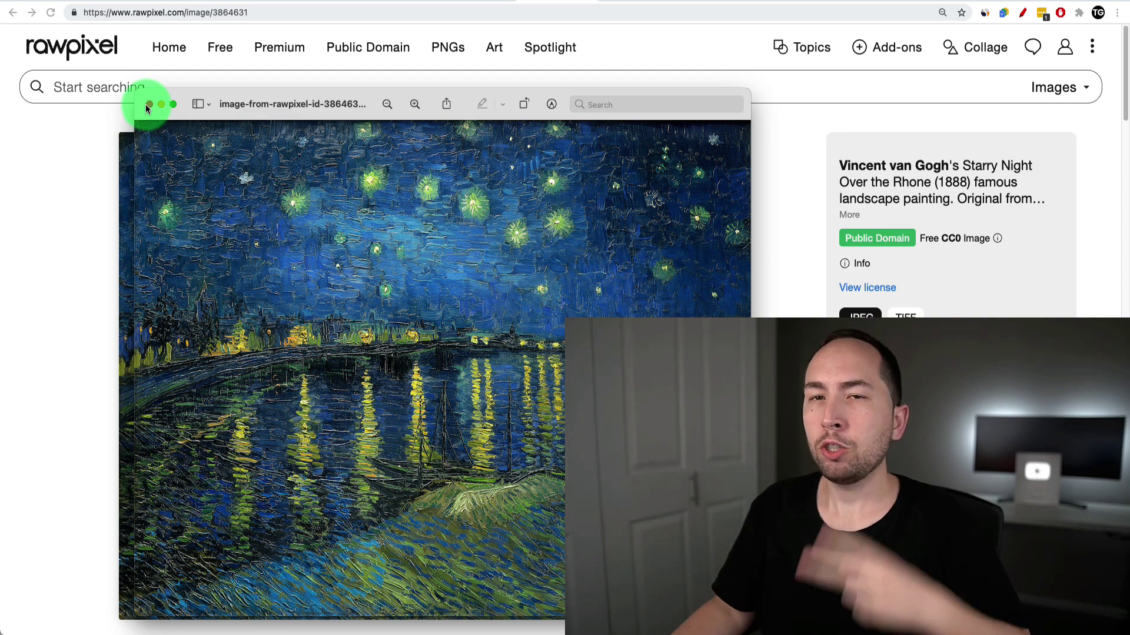
- Examine Etsy's search results for "mona lisa" and a seller's shop page on Redbubble
click(782, 1)
scroll(488, 124, up, 5)
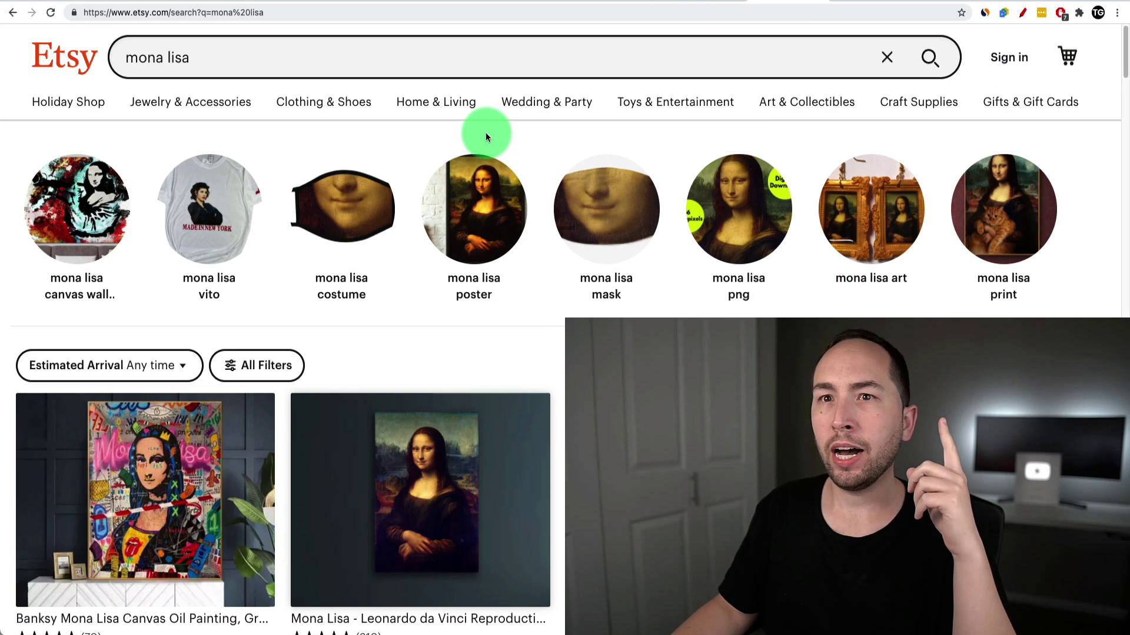
click(870, 2)
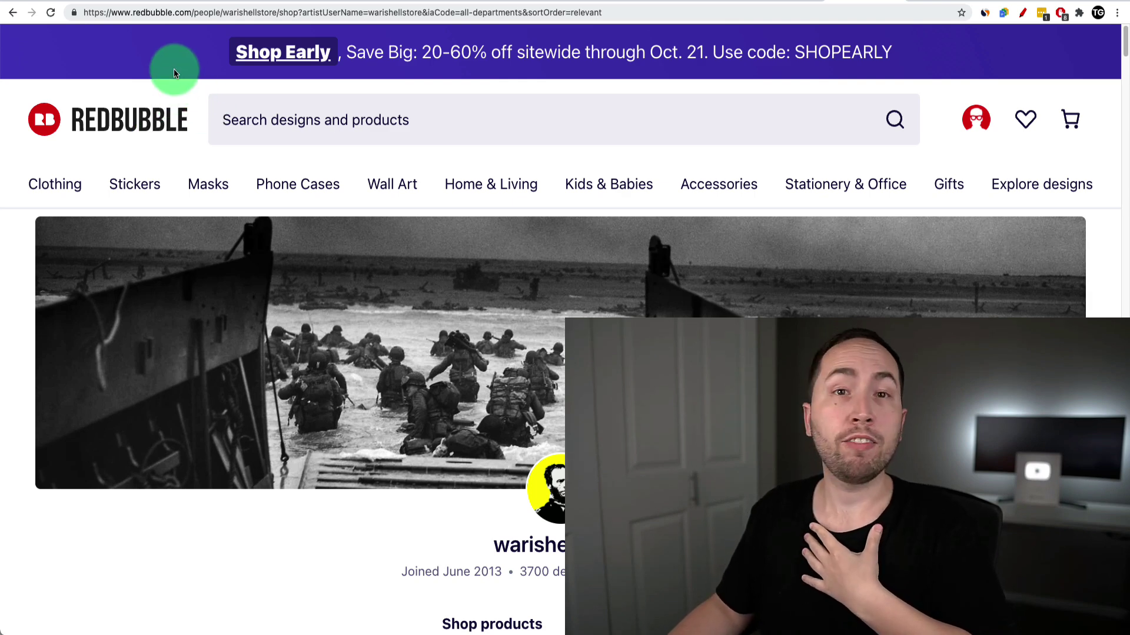
key(ctrl+shift+Tab)
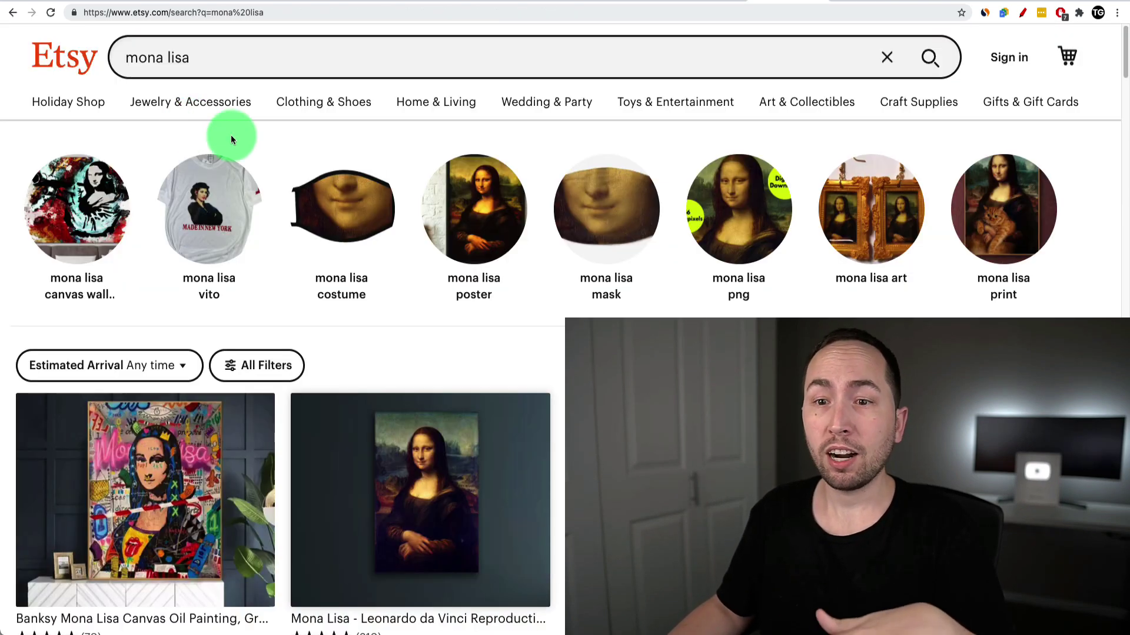
scroll(294, 194, down, 1)
scroll(392, 283, down, 1)
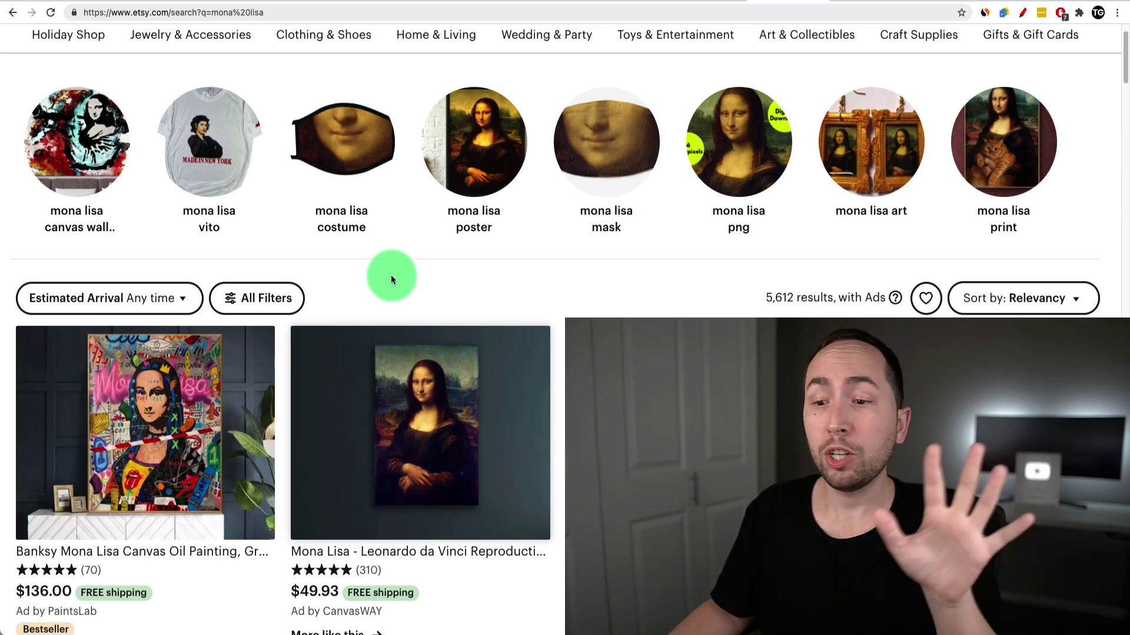
- Switch to Redbubble and upload the rawpixel image from the Downloads folder as a new work
key(ctrl+Tab)
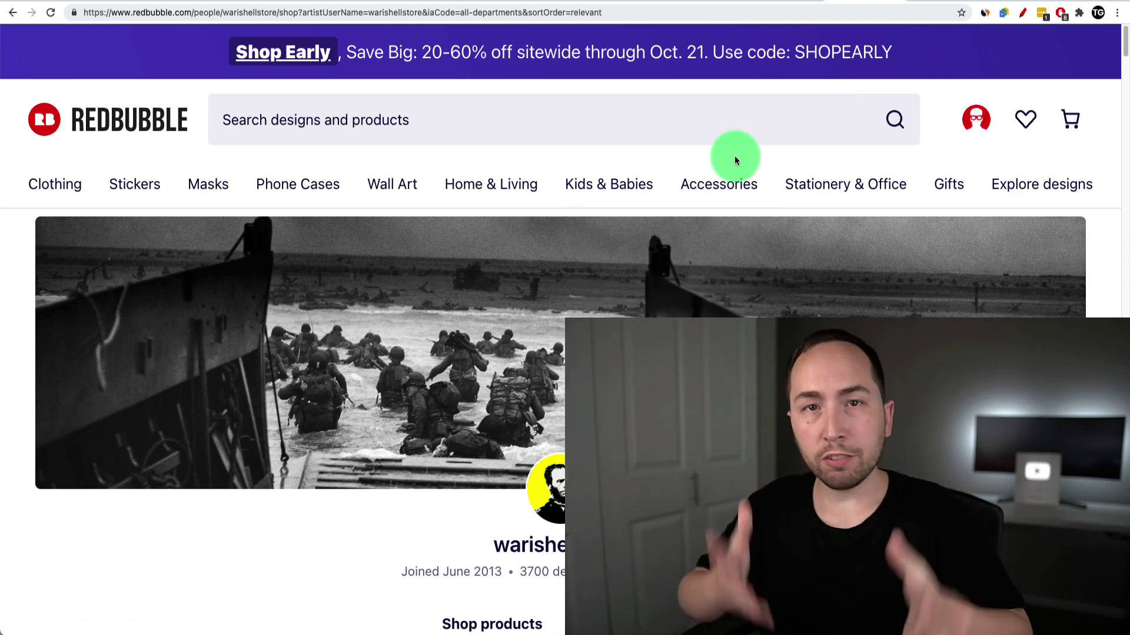
click(974, 120)
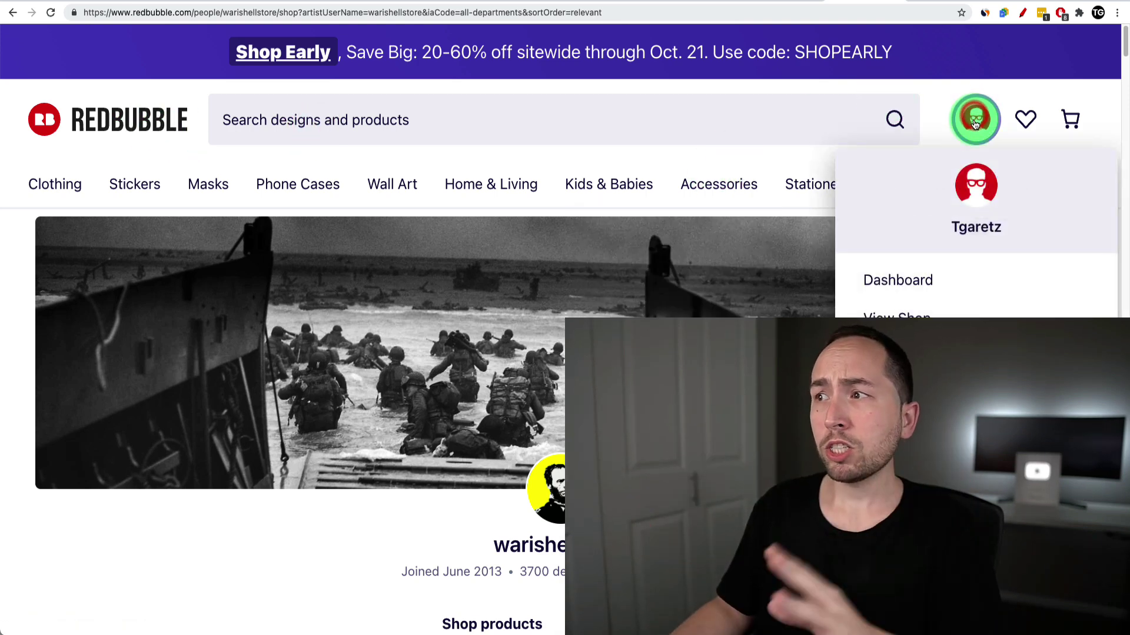
scroll(972, 141, down, 1)
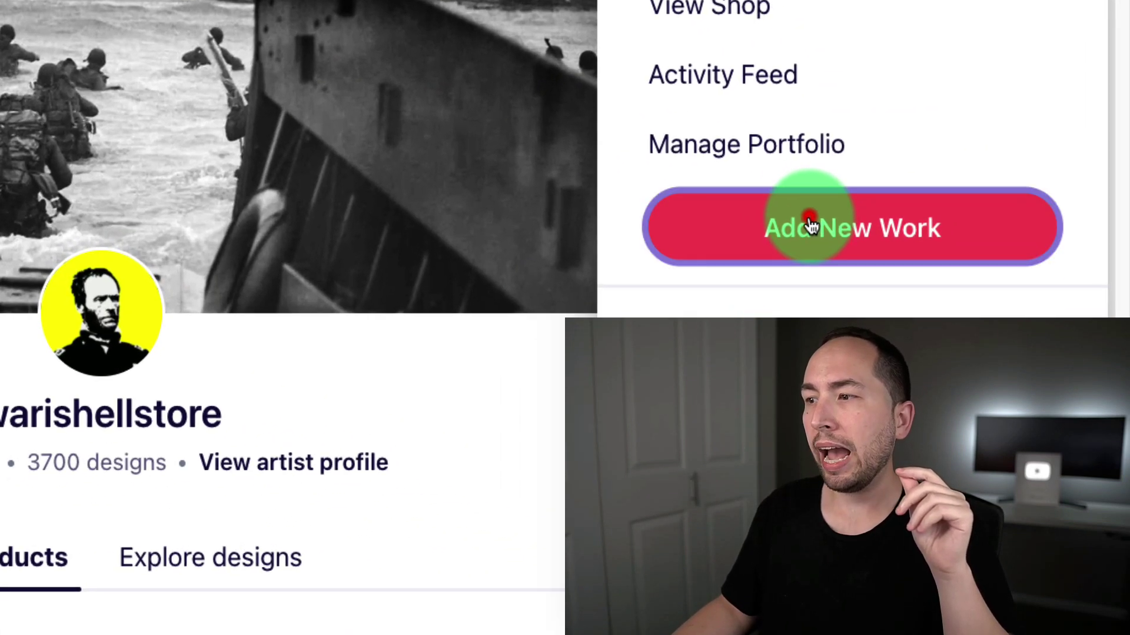
click(950, 423)
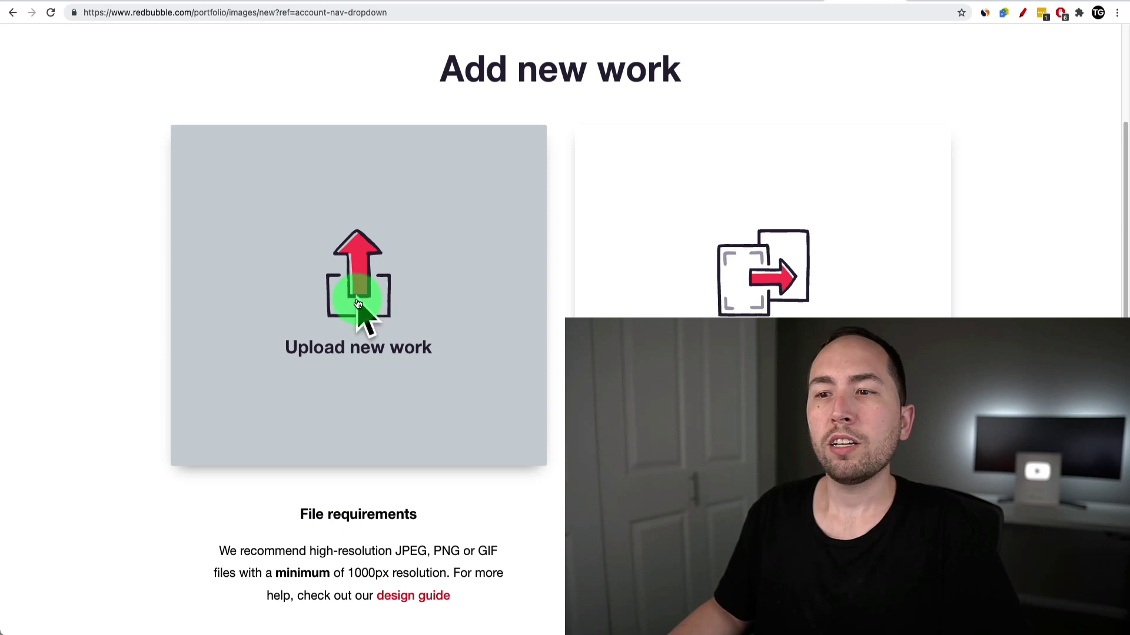
click(355, 303)
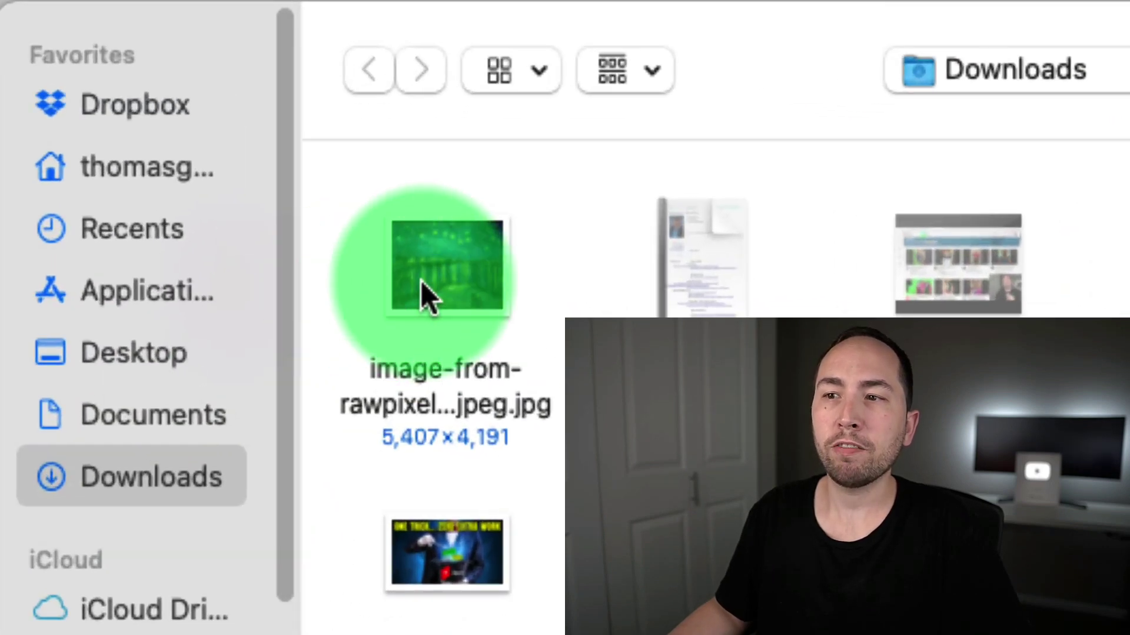
double_click(422, 280)
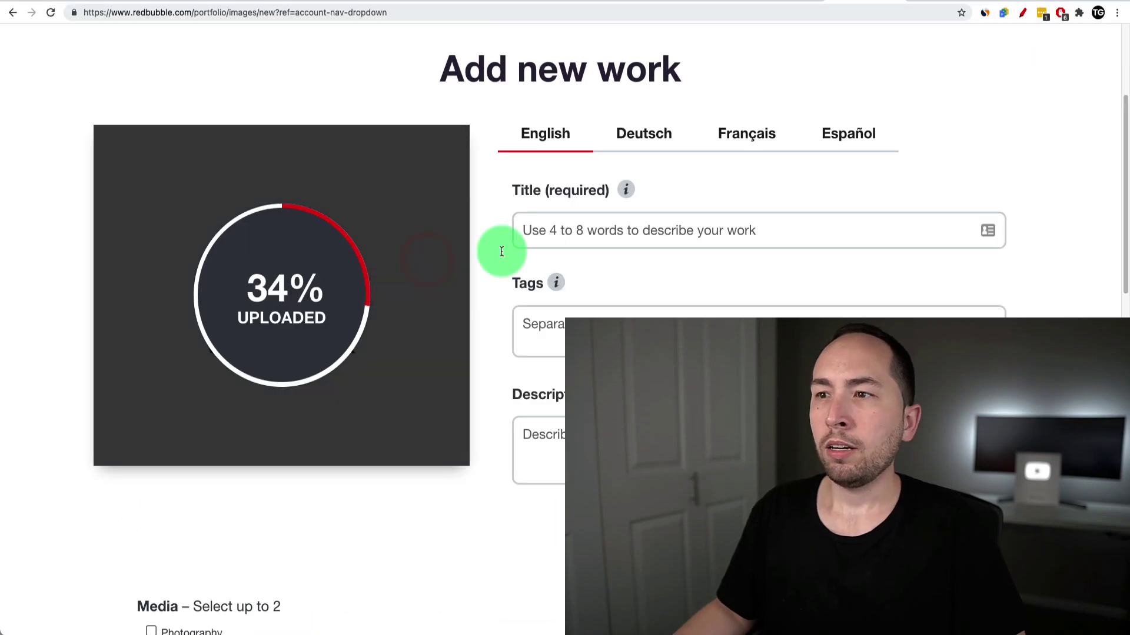
- Copy the painting's name from its rawpixel page, through "famous landscape painting", into the new work's title
click(553, 232)
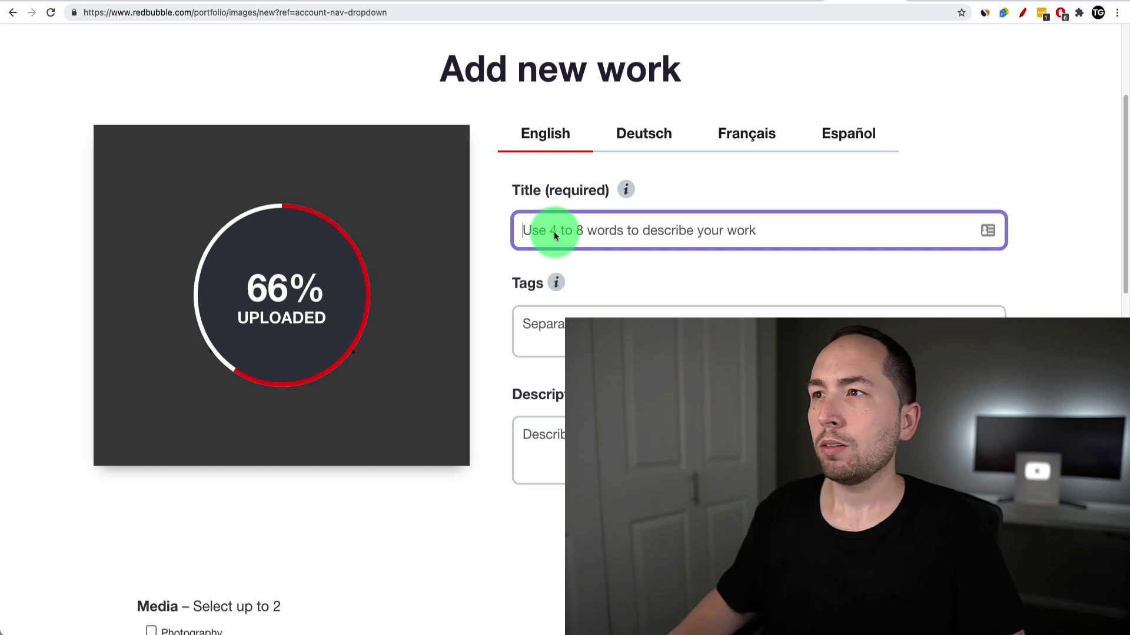
click(540, 1)
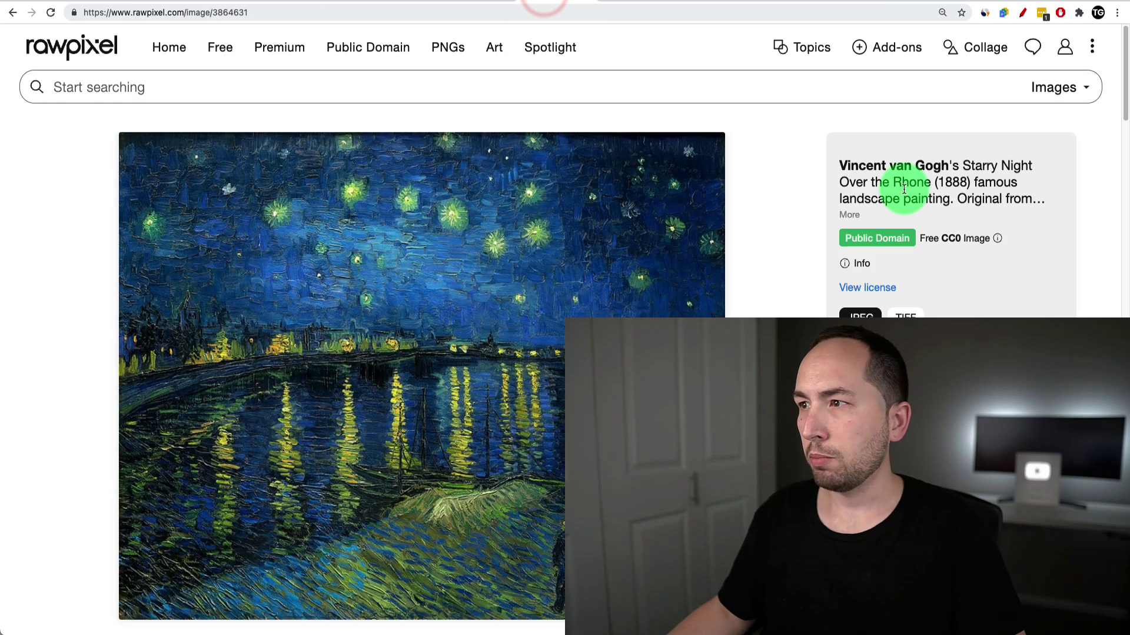
drag(840, 168, 953, 197)
key(super+c)
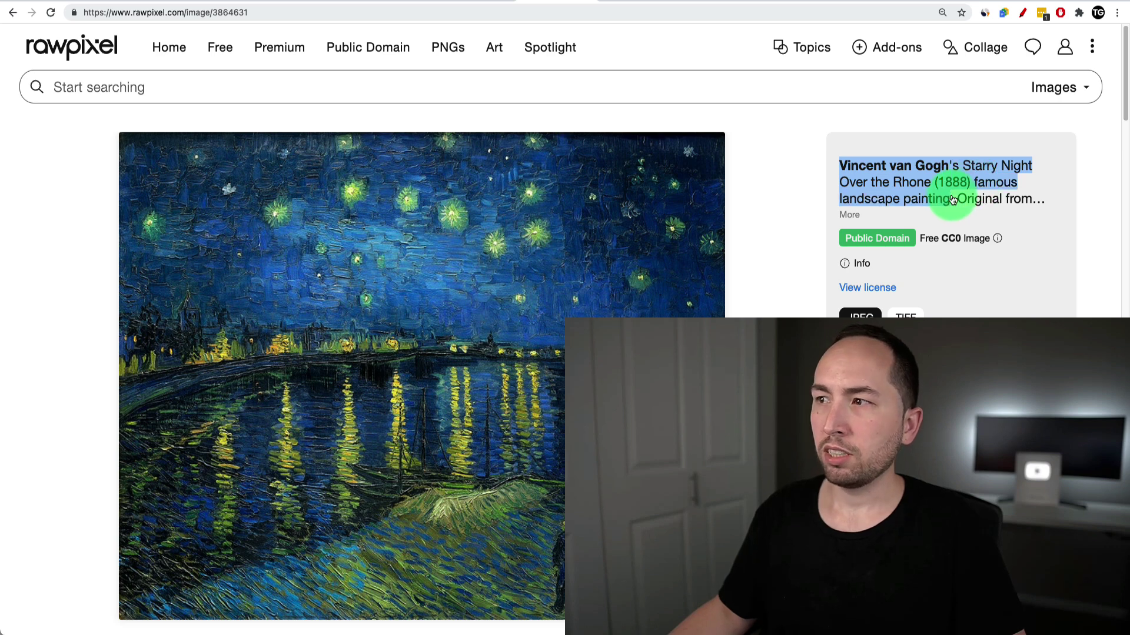
click(898, 2)
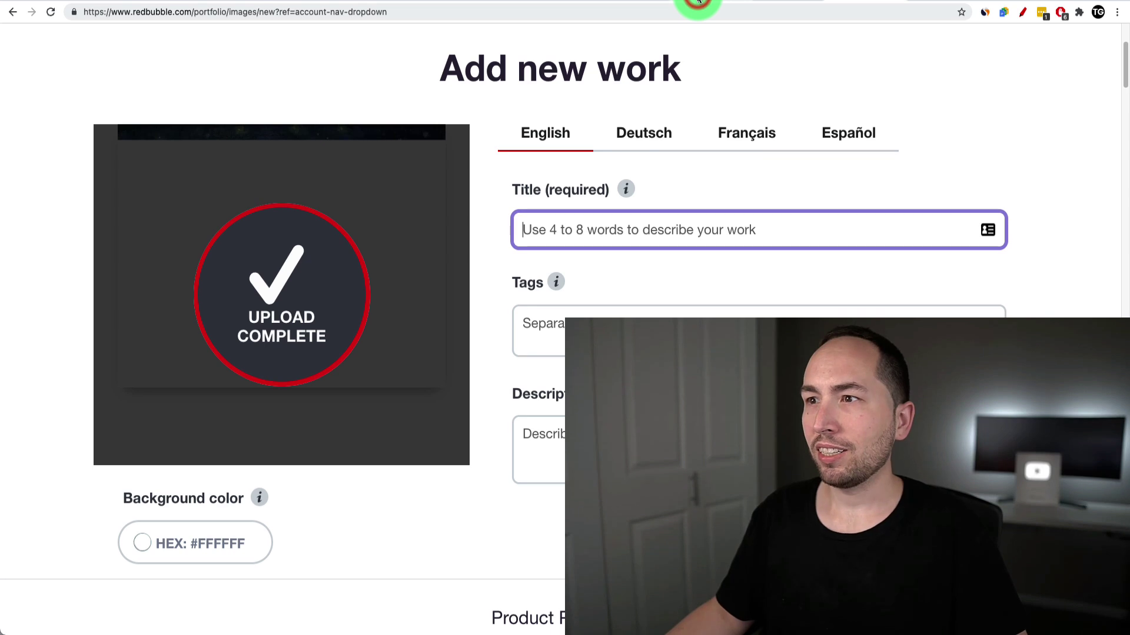
click(579, 231)
key(super+v)
- Replace "famous landscape painting" in the title with "- Updated 2021 HD Image"
drag(847, 228, 1046, 232)
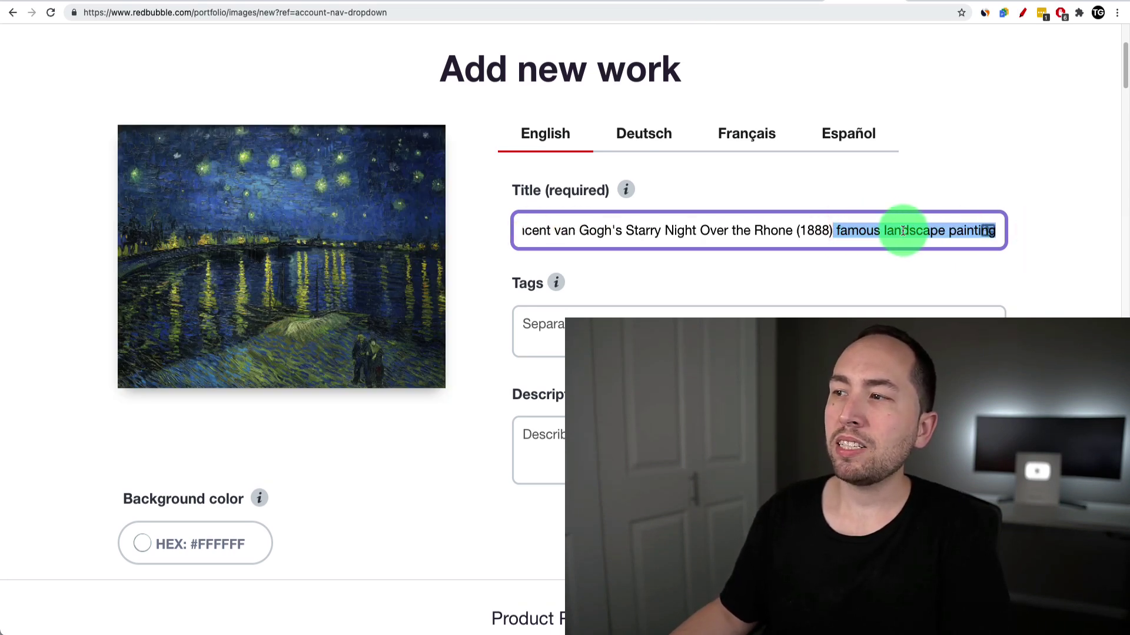
key(BackSpace)
text(- Updated 2021 HD I)
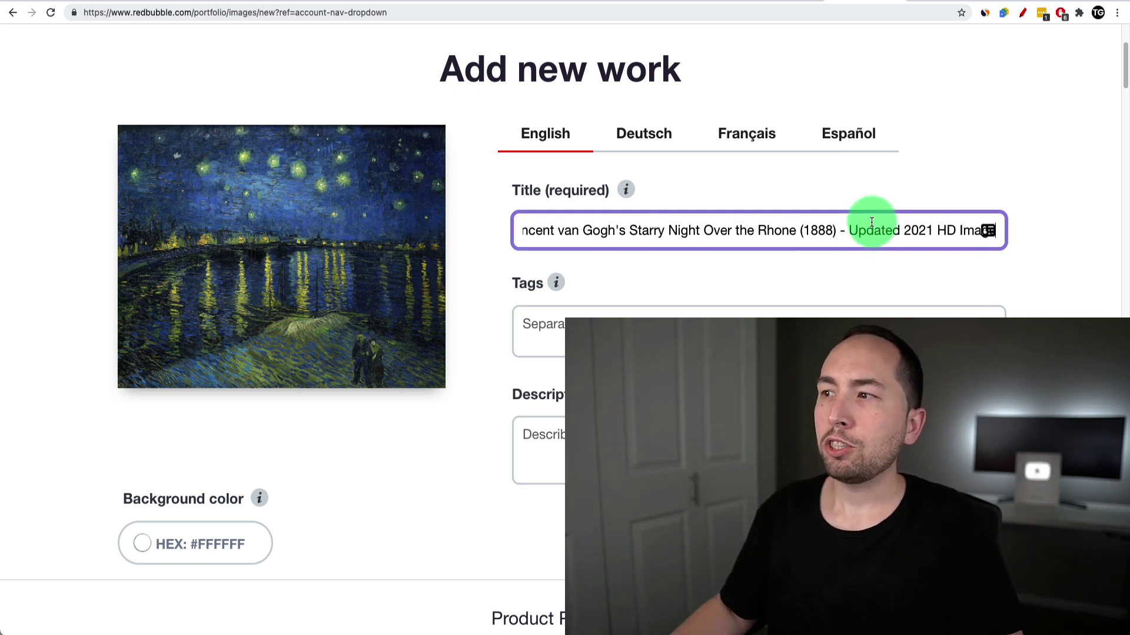
click(915, 177)
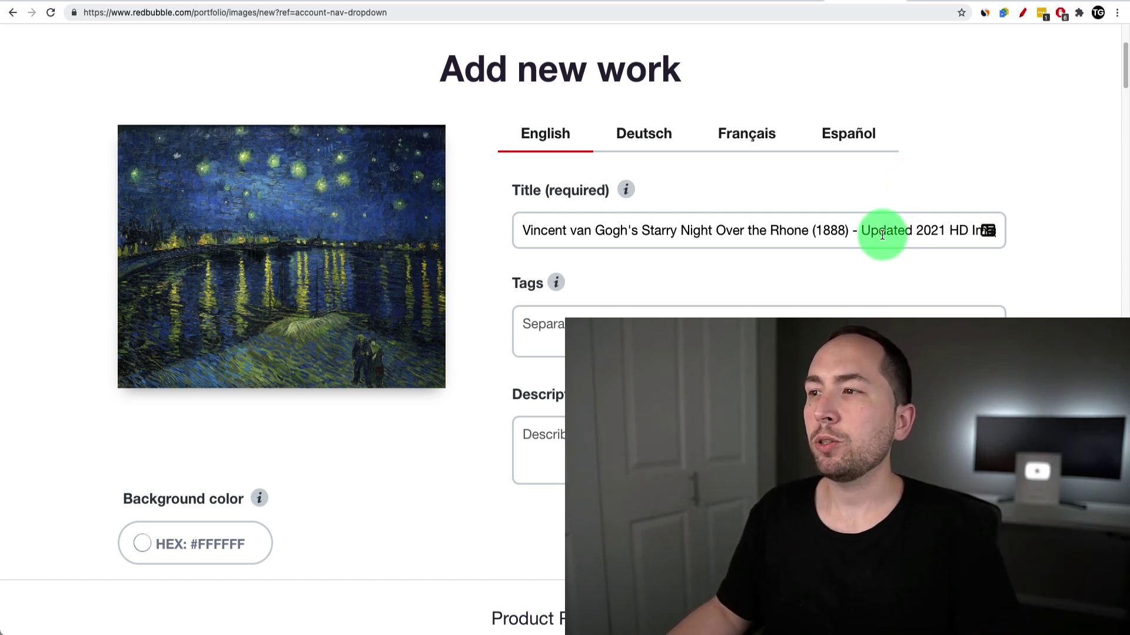
- Enter the work's tags as "vincent van gogh, famous painting, starry night over the rhone, fine art"
click(552, 324)
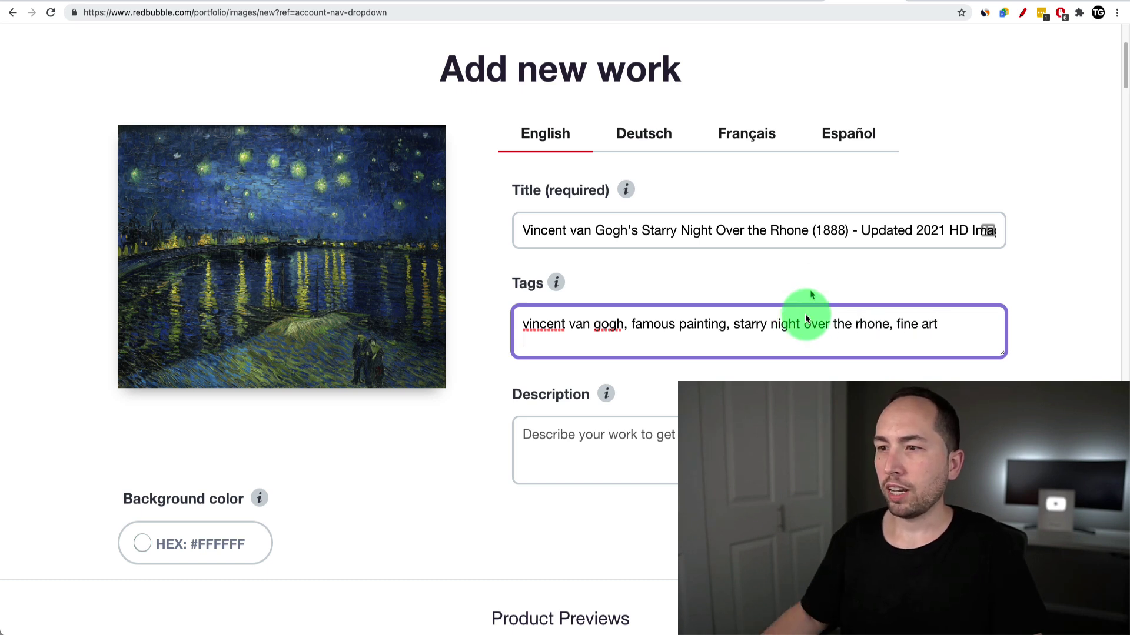
- Write the description "This is Vincent van Gogh's Starry Night Over the Rhone (1888)", copying the painting's name from the title
click(580, 417)
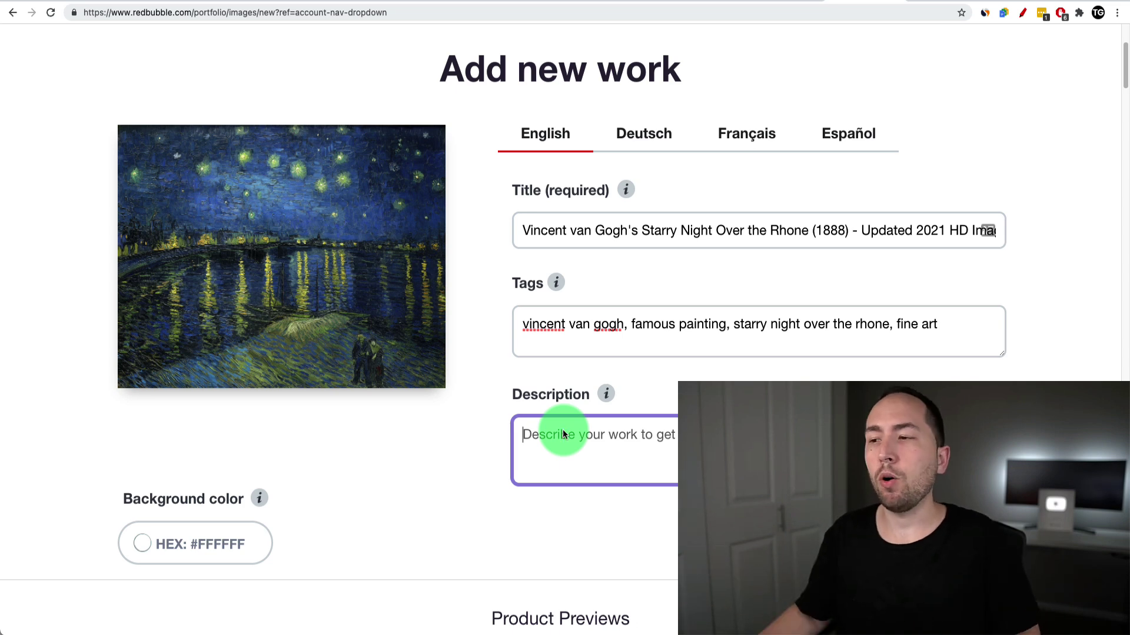
text(This is)
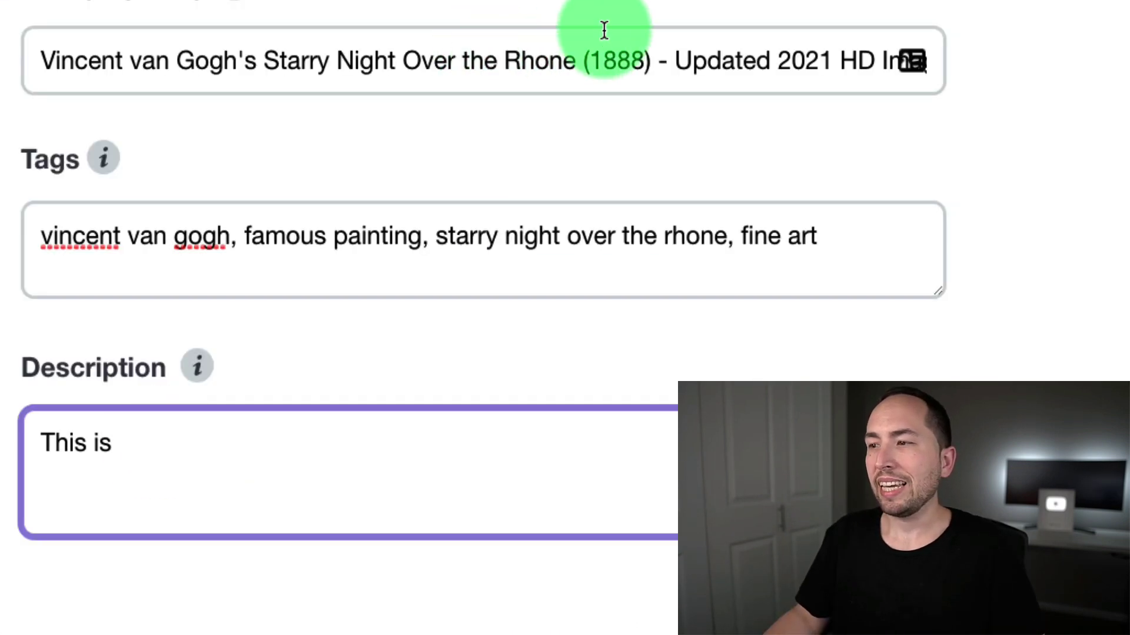
drag(657, 59, 75, 68)
key(super+c)
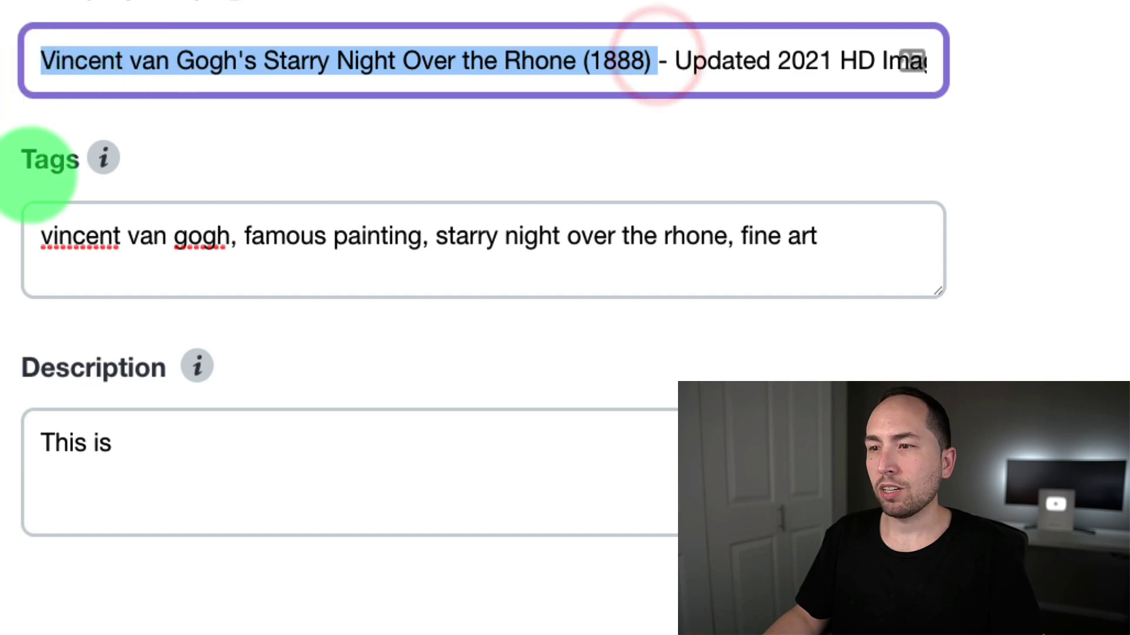
click(229, 445)
key(super+v)
click(398, 358)
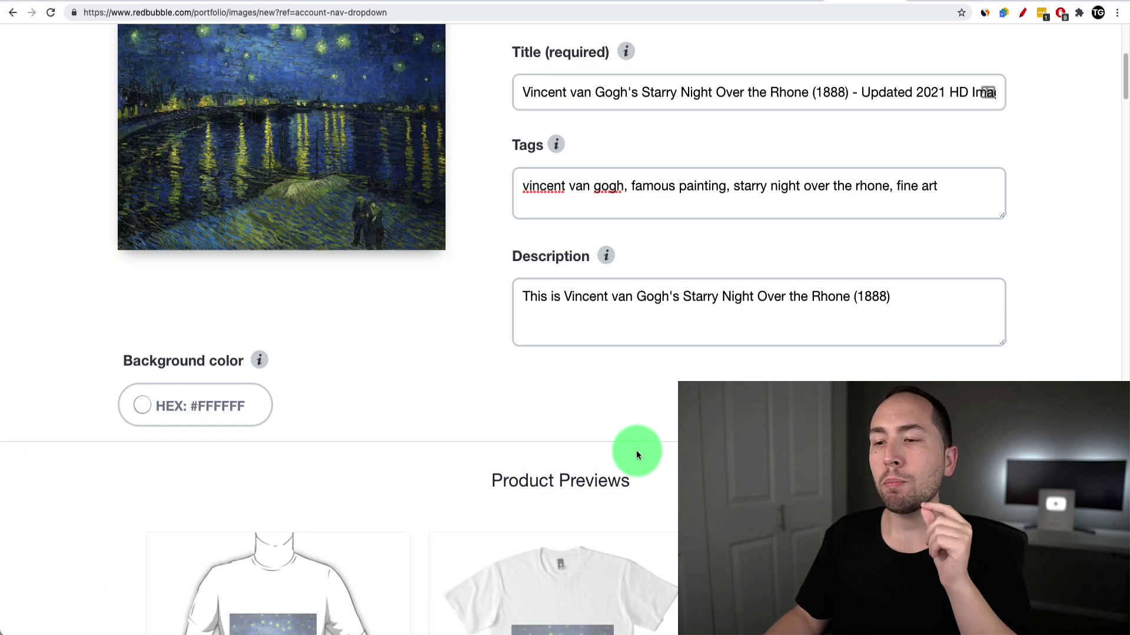
- Enable the Standard Print Clothing product in the product previews and disable it again
scroll(637, 454, down, 4)
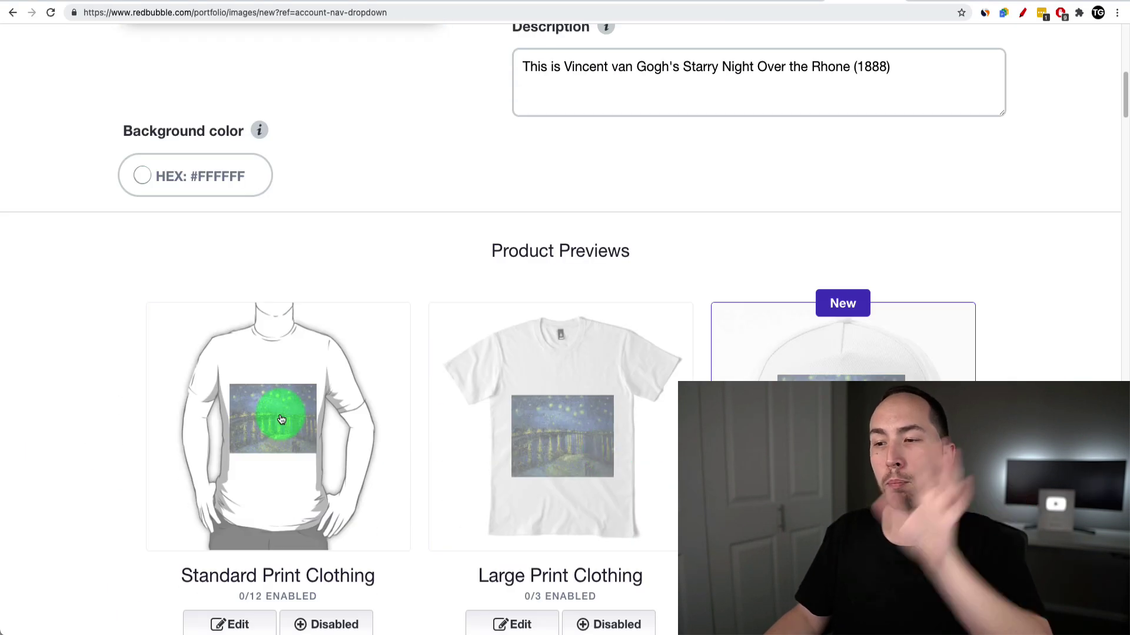
scroll(282, 419, down, 1)
scroll(332, 397, down, 2)
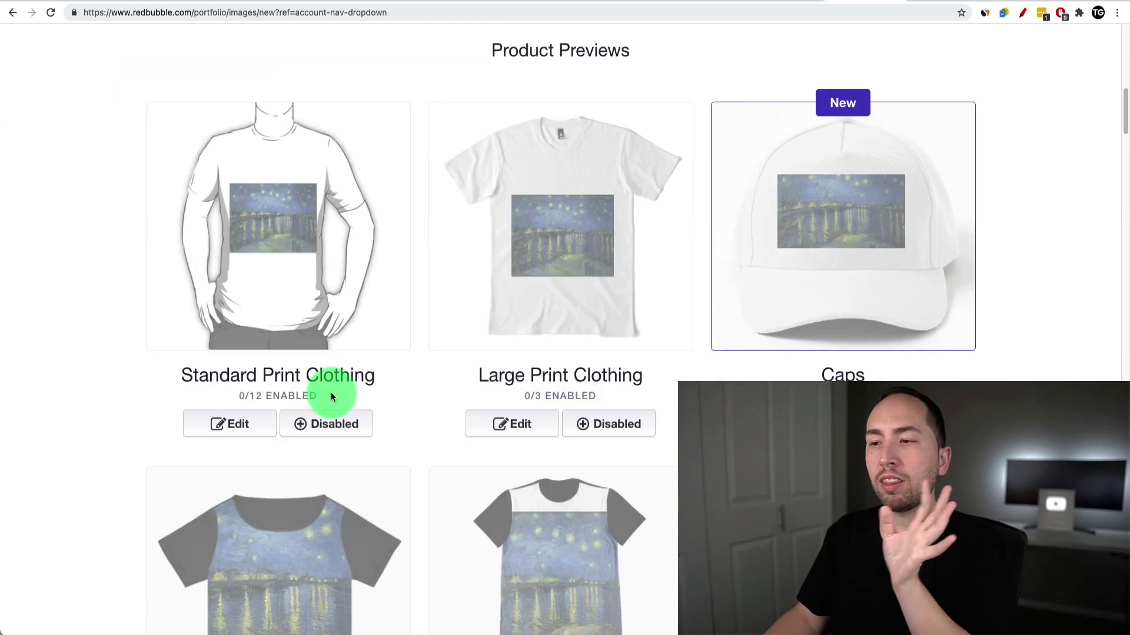
scroll(332, 396, down, 3)
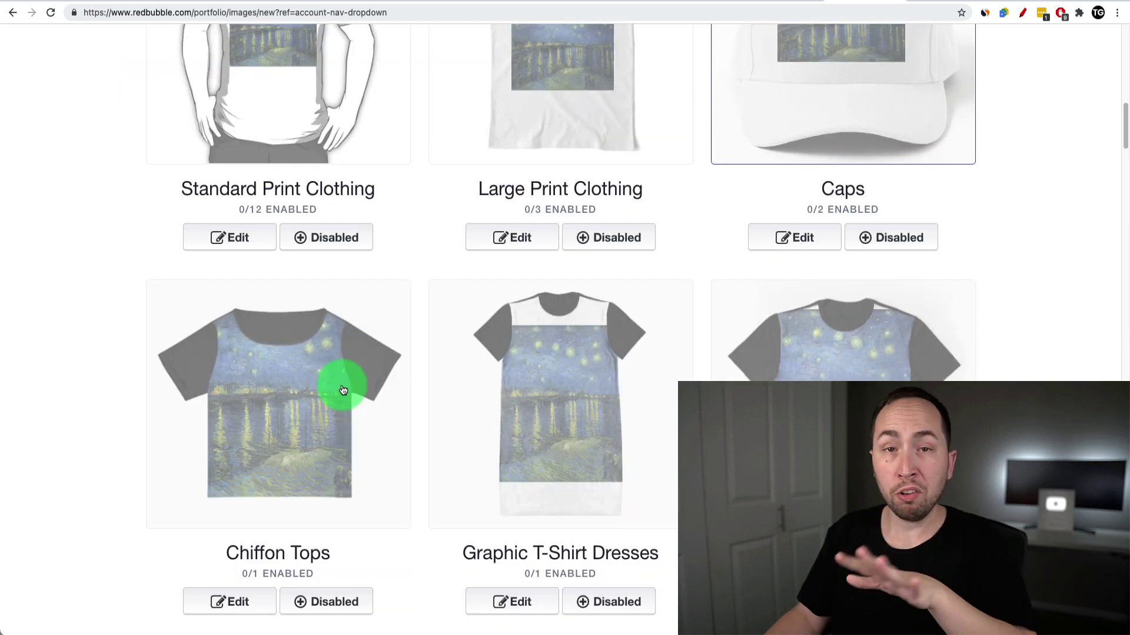
click(346, 238)
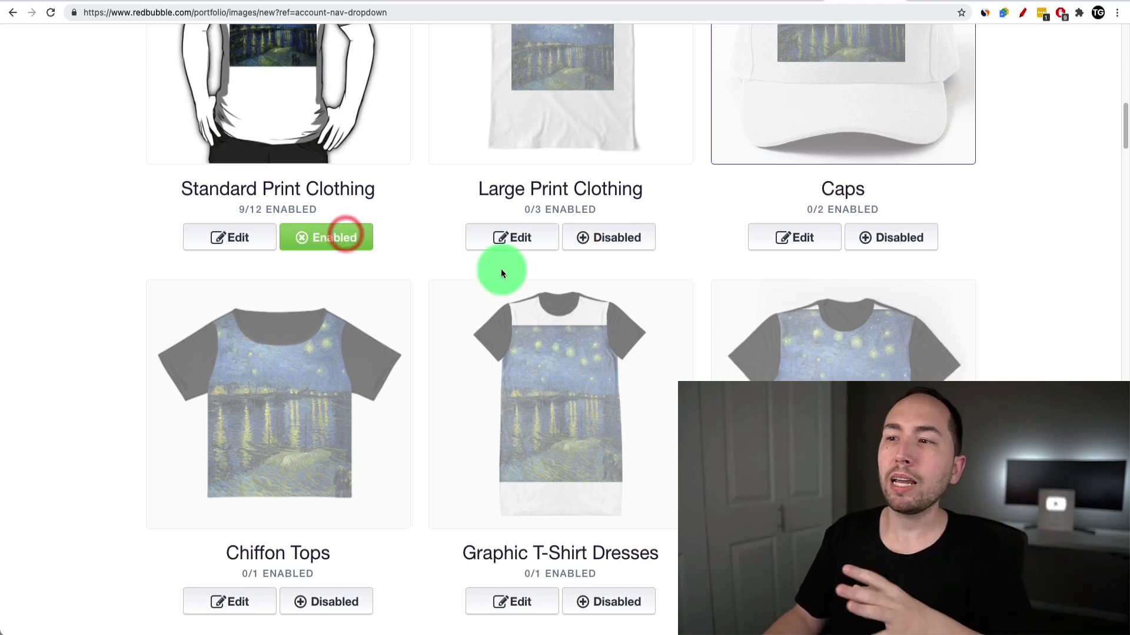
scroll(396, 295, up, 1)
scroll(421, 352, up, 1)
click(356, 406)
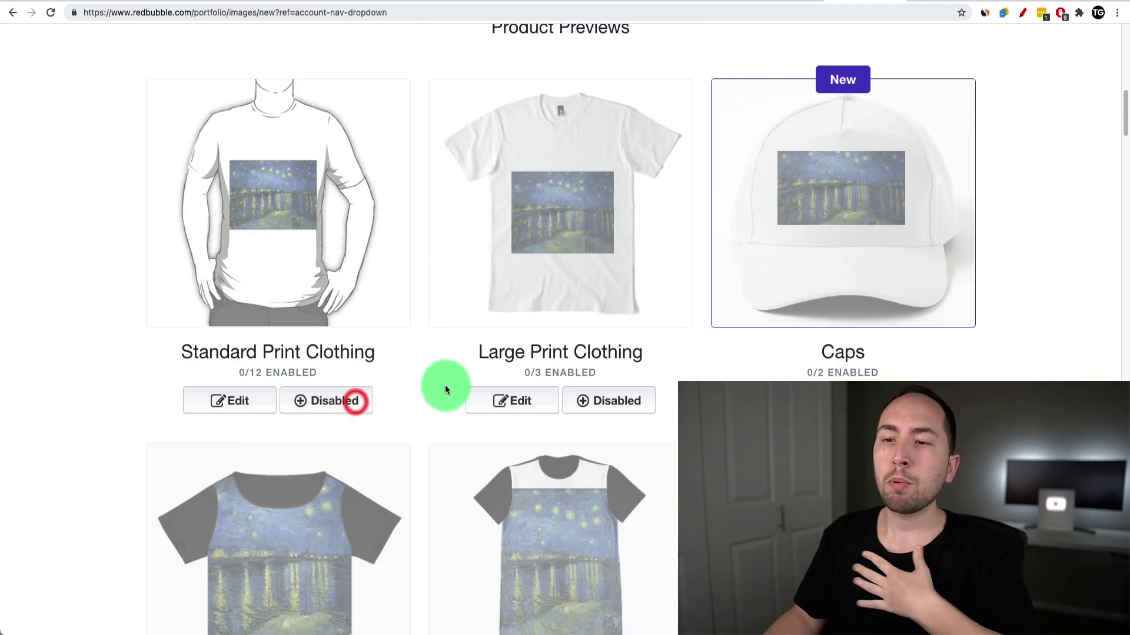
- Open the availability and markup settings of the Prints, Cards & Posters product
scroll(390, 396, down, 8)
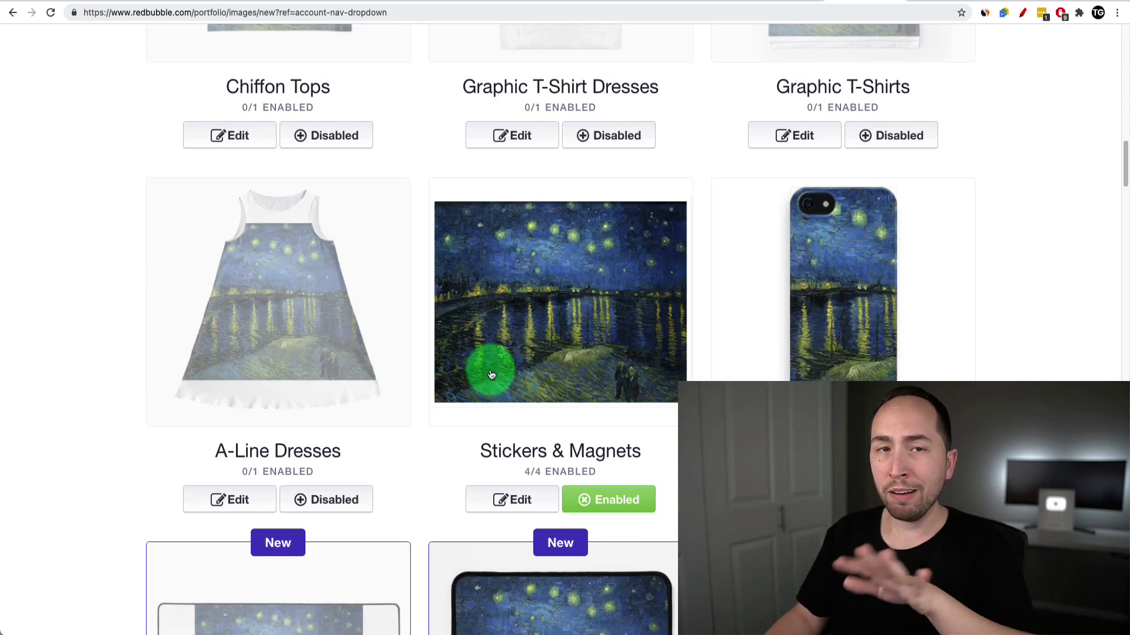
scroll(524, 371, down, 4)
scroll(647, 294, up, 3)
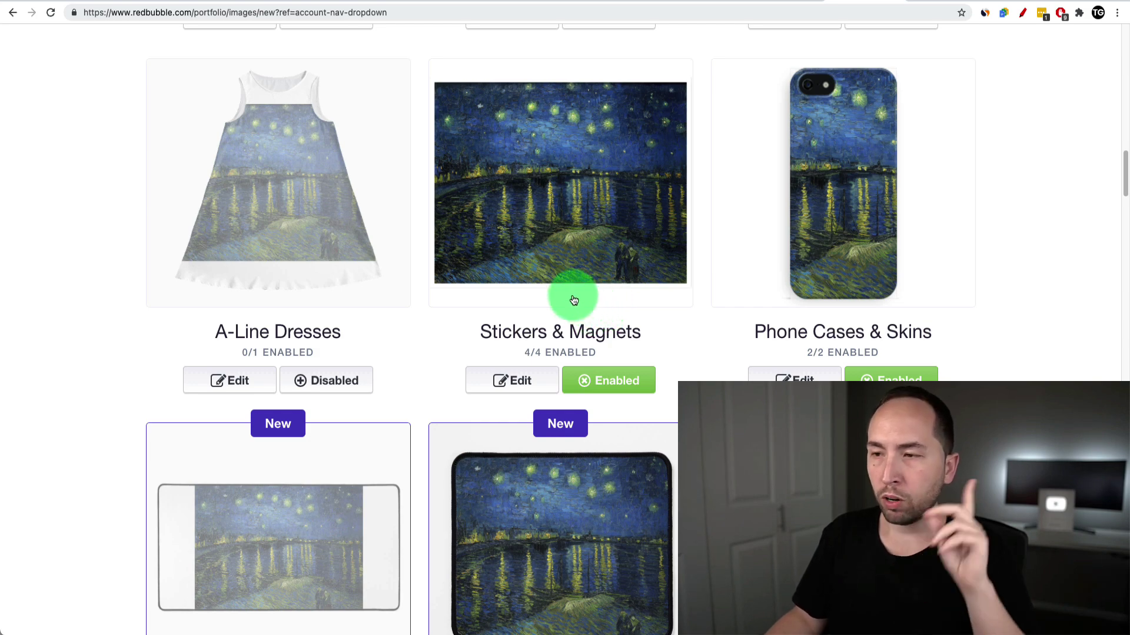
scroll(441, 332, down, 3)
scroll(430, 338, down, 6)
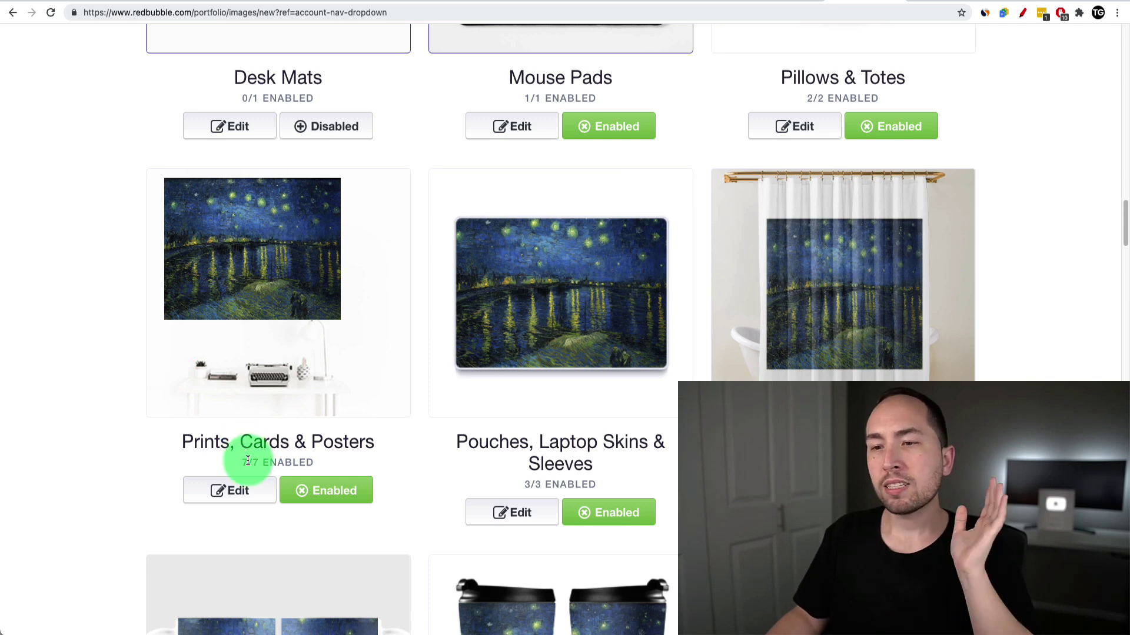
click(230, 493)
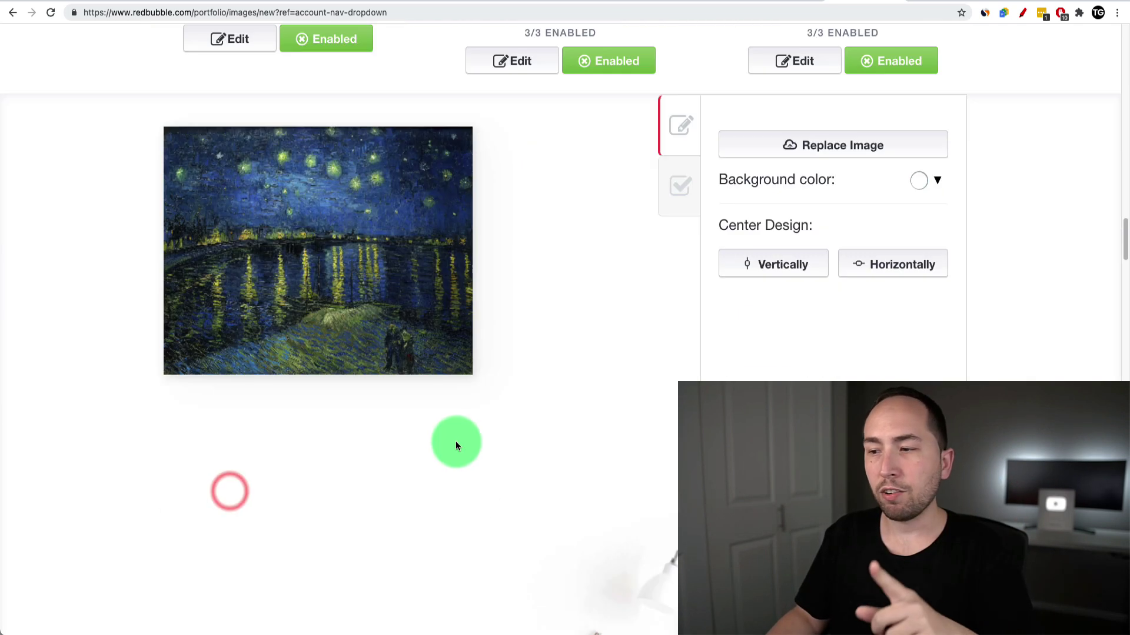
click(682, 199)
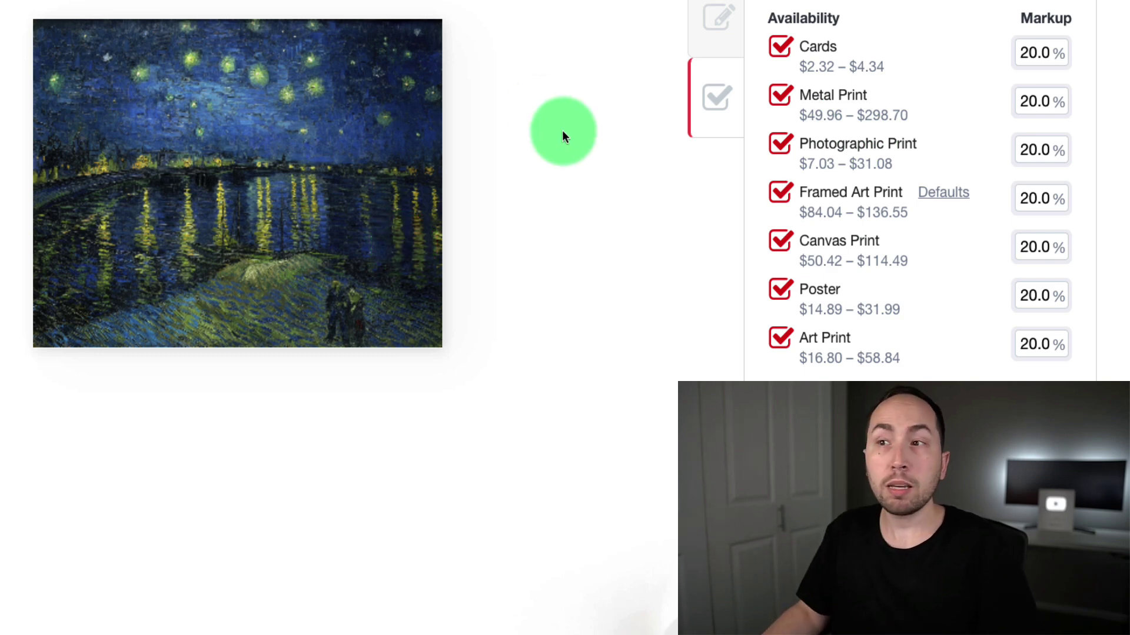
- Exclude Cards and Metal Print from the availability of Prints, Cards & Posters and review the remaining print types
scroll(618, 117, up, 3)
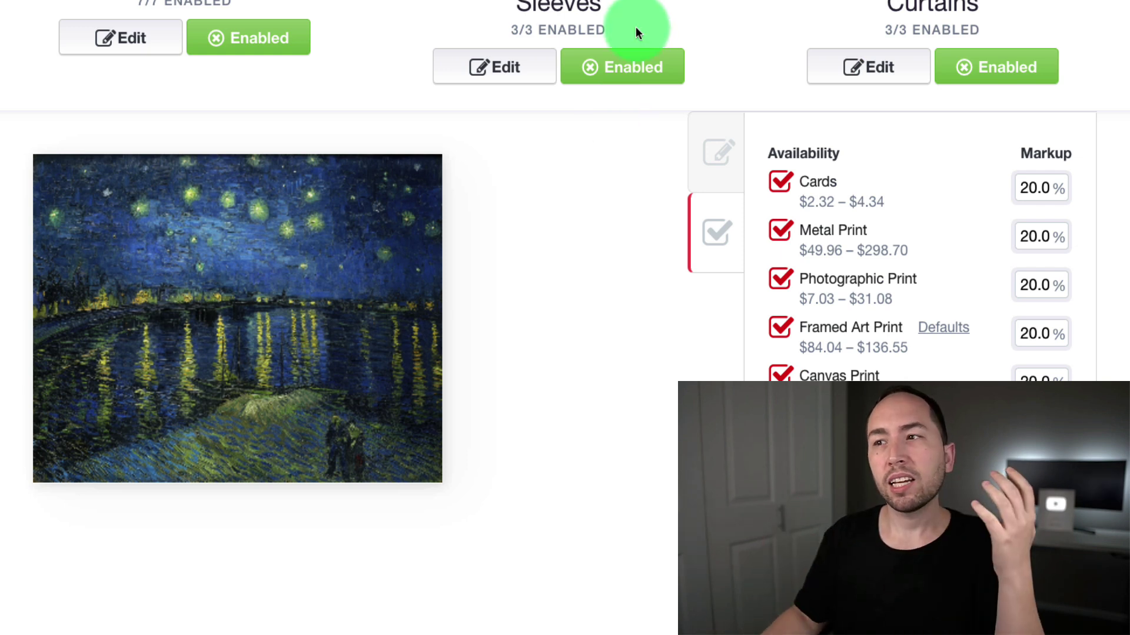
scroll(640, 38, down, 2)
click(781, 149)
scroll(792, 166, down, 1)
click(779, 177)
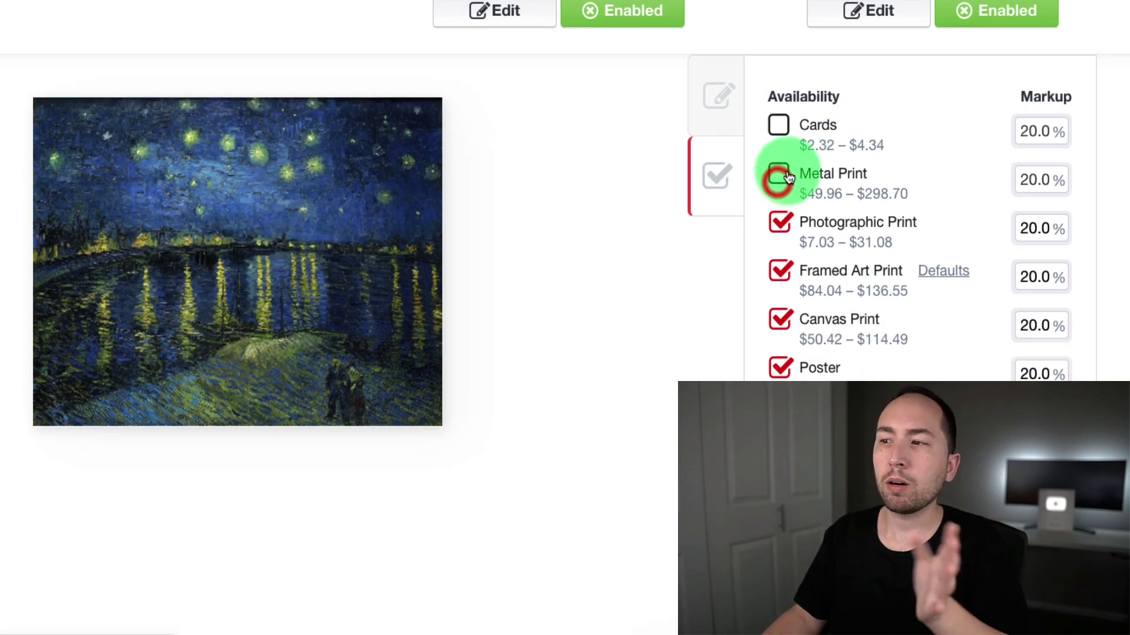
scroll(921, 235, down, 6)
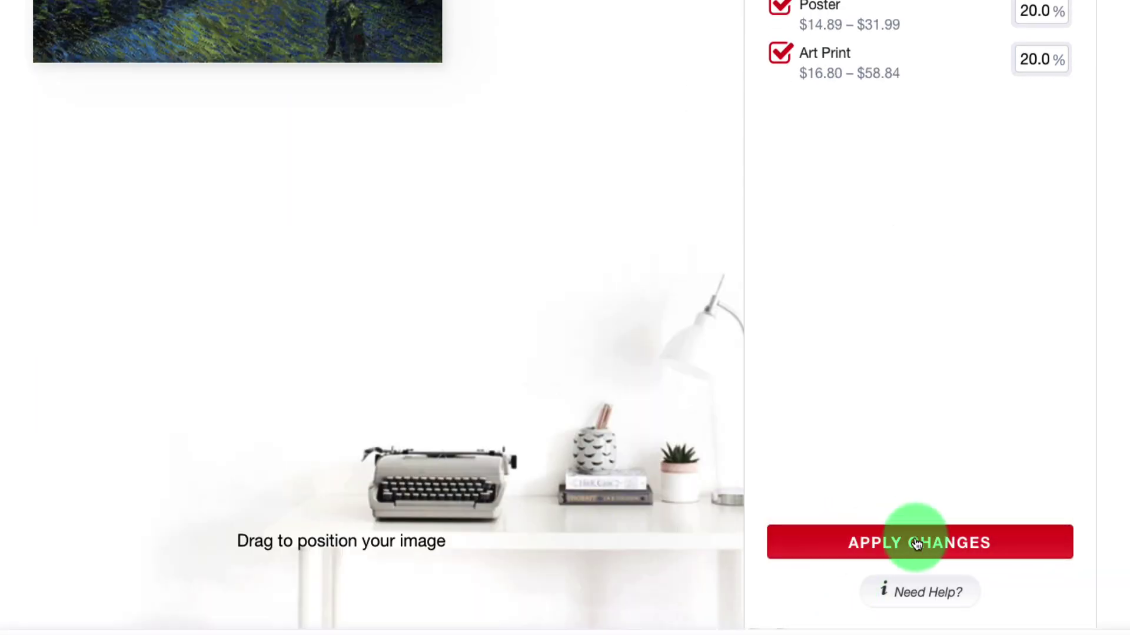
scroll(1014, 301, up, 5)
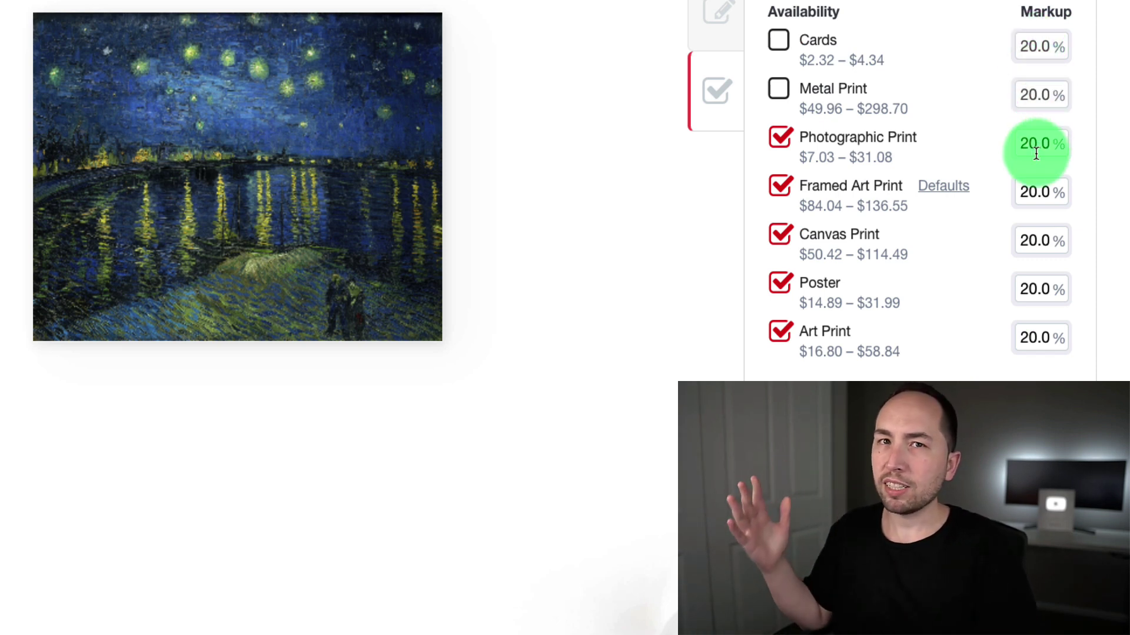
scroll(983, 274, down, 4)
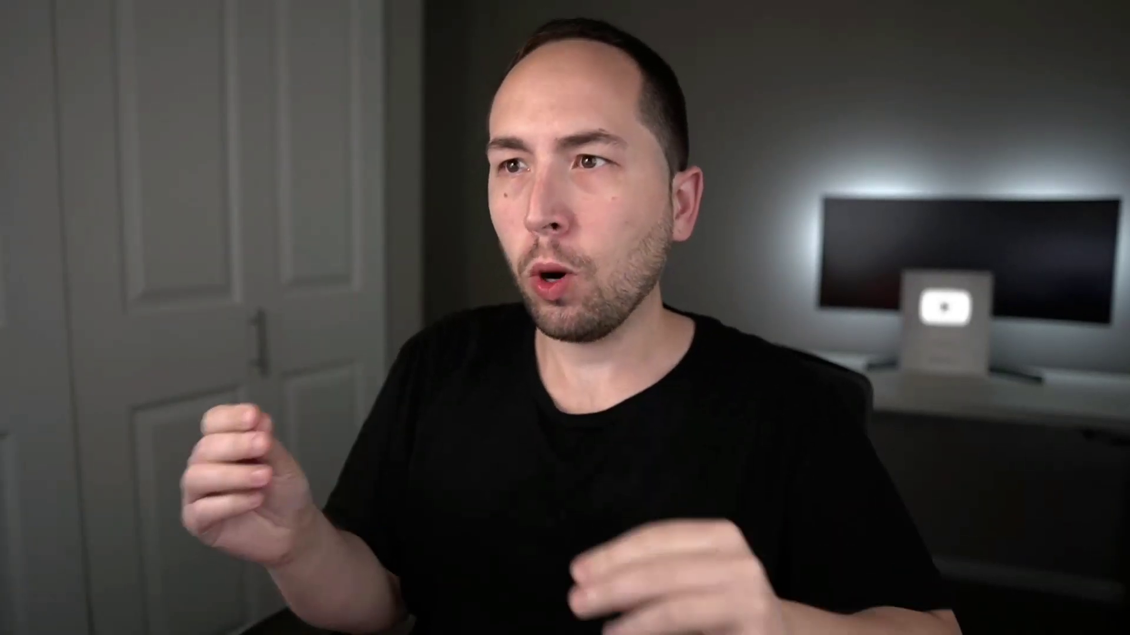
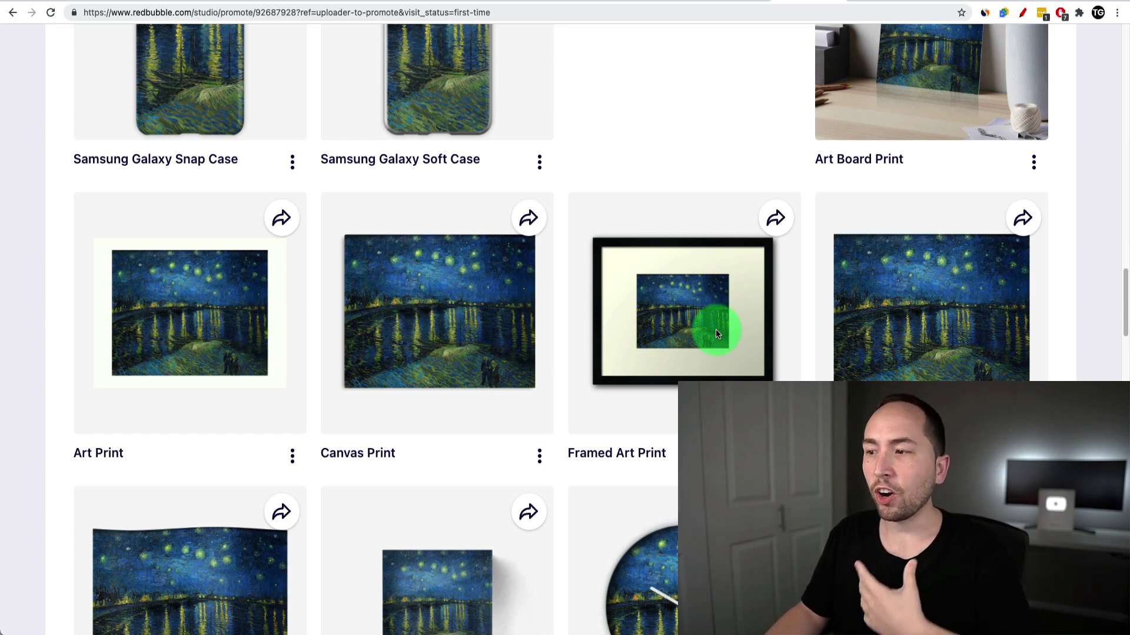
- Look over the published work's product listings and examine Redbubble's monthly visits and traffic trend in the site analytics extension
scroll(711, 321, down, 3)
scroll(708, 319, down, 1)
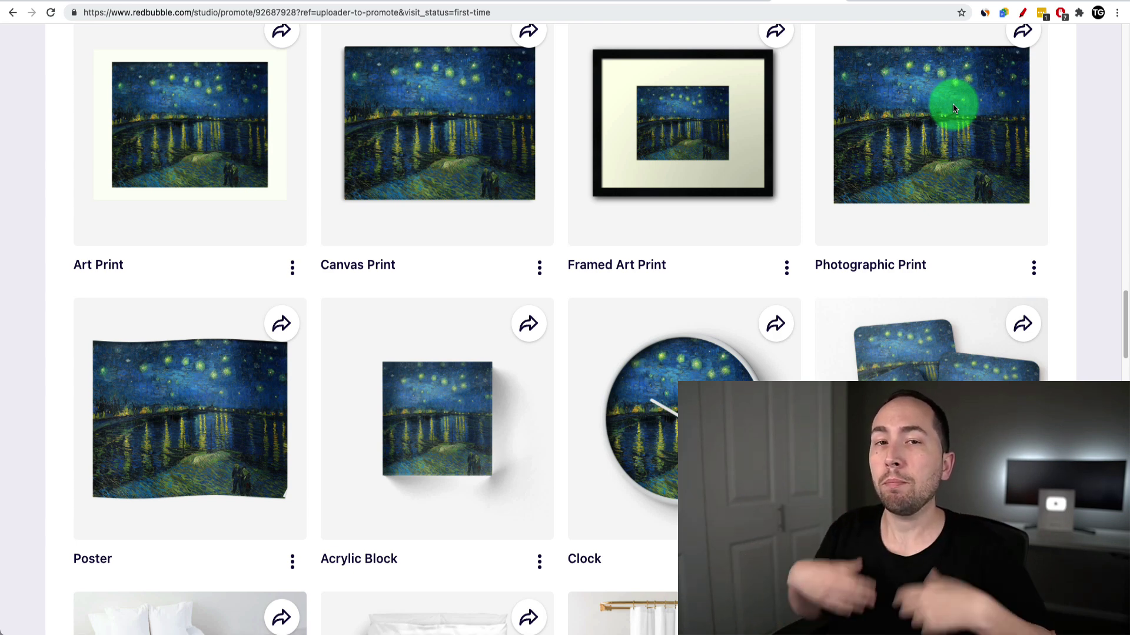
click(986, 13)
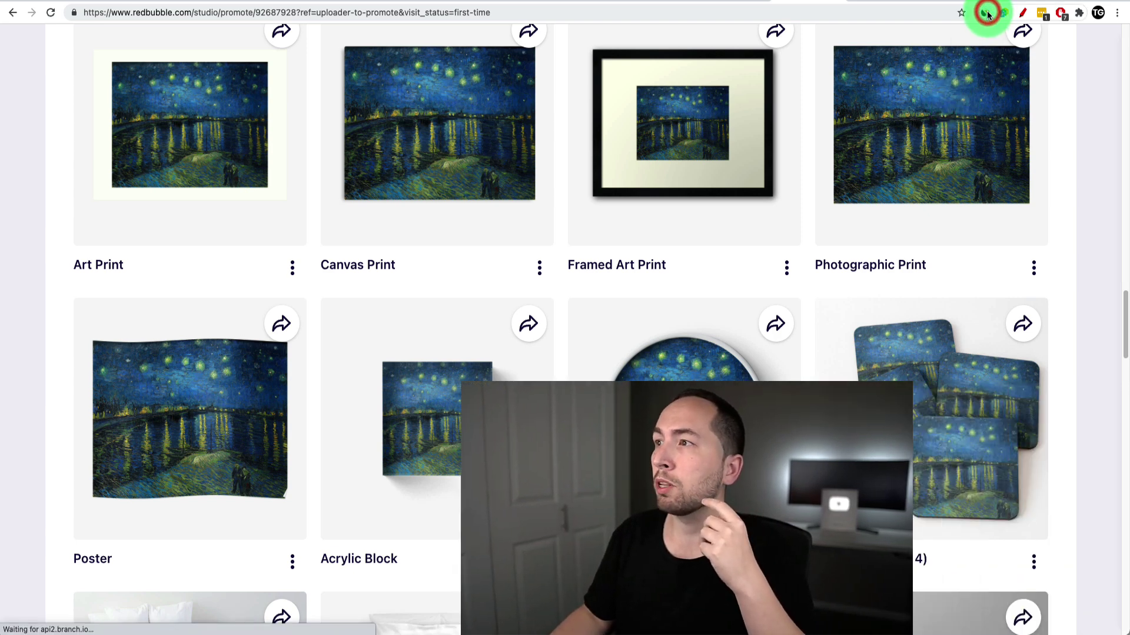
scroll(929, 311, down, 5)
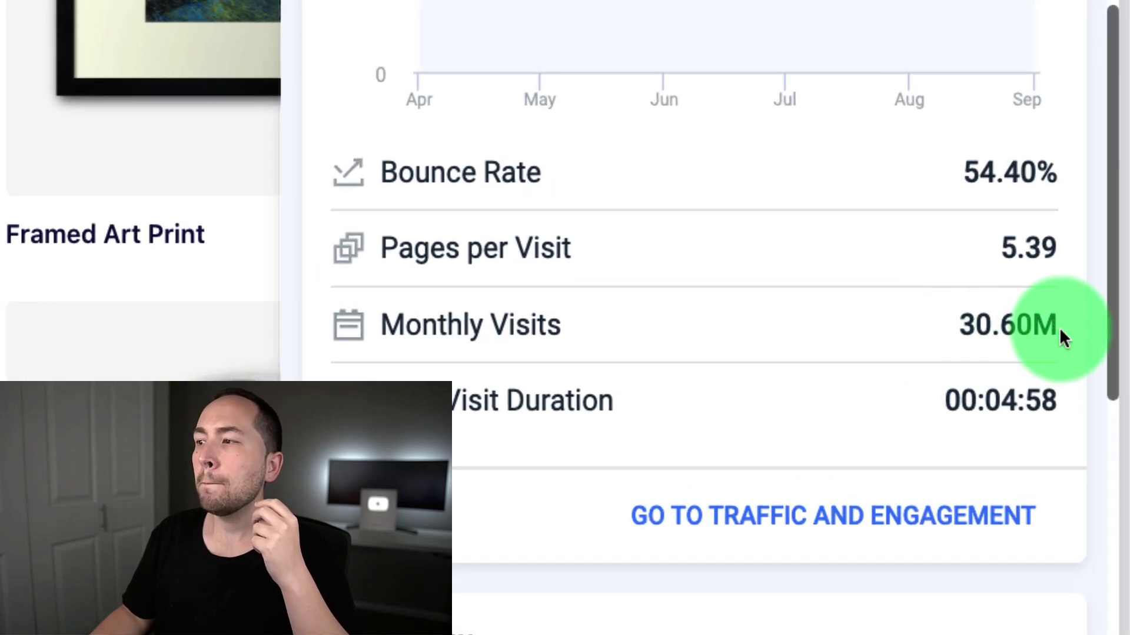
drag(1059, 330, 938, 333)
click(935, 333)
scroll(934, 338, up, 2)
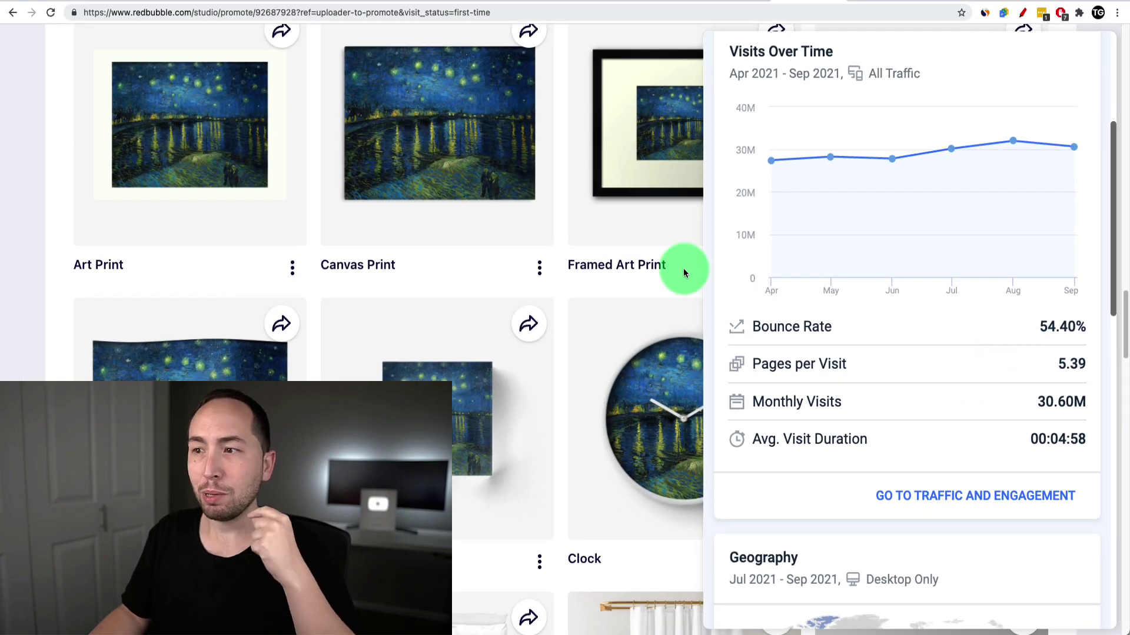
click(682, 269)
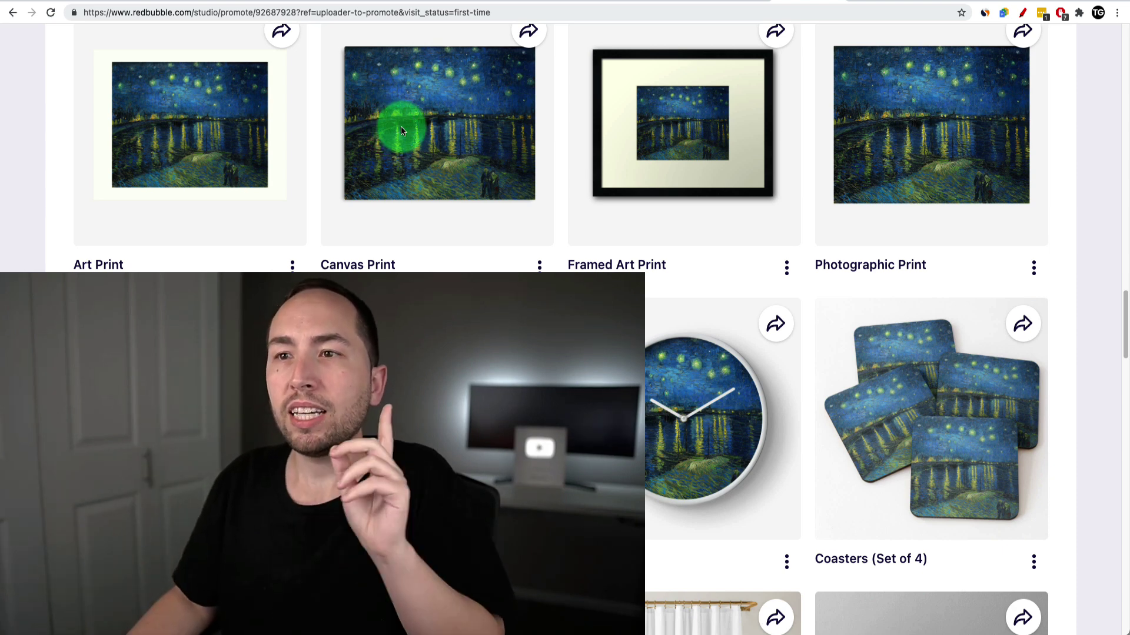
- Switch to Canva and try to upload the original 5,407×4,191 rawpixel image from Downloads for photo editing
click(942, 1)
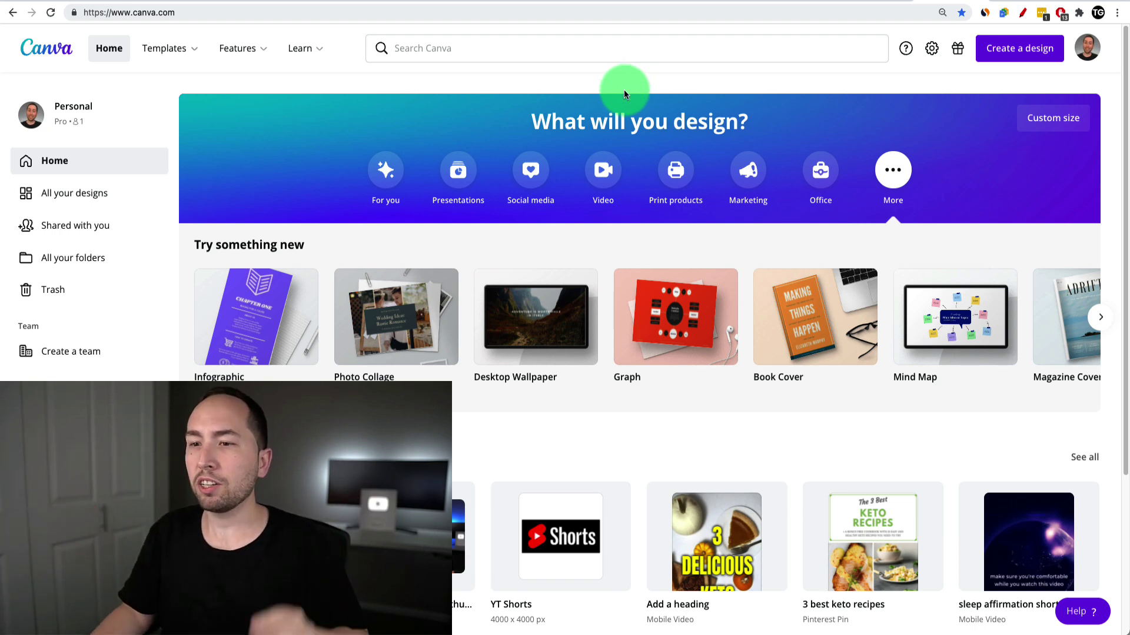
click(1016, 49)
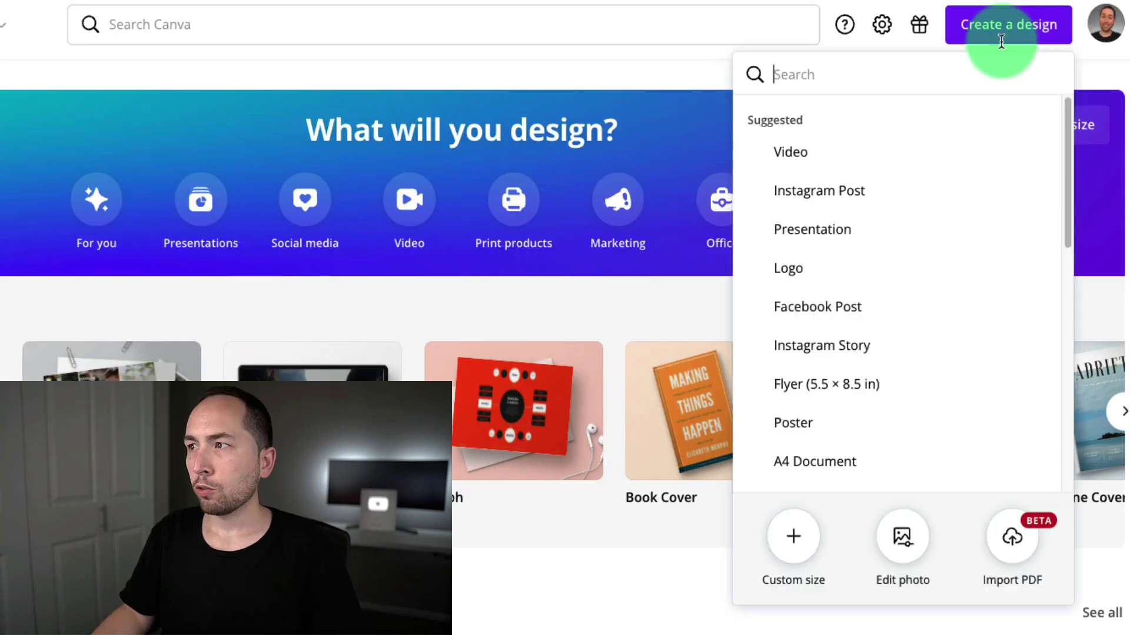
click(903, 542)
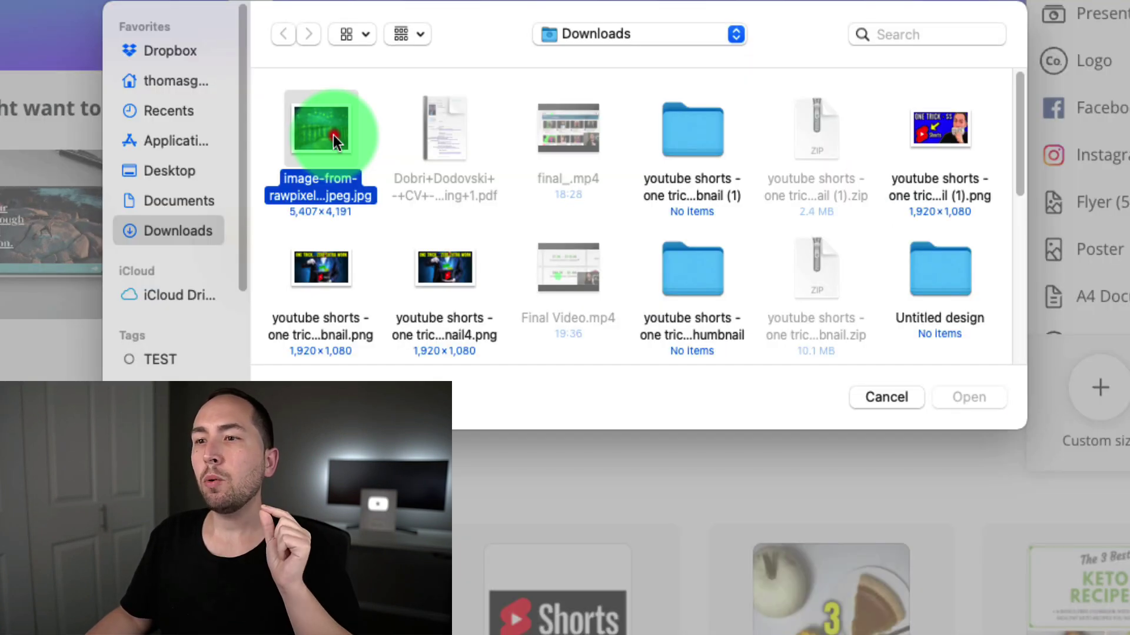
click(323, 121)
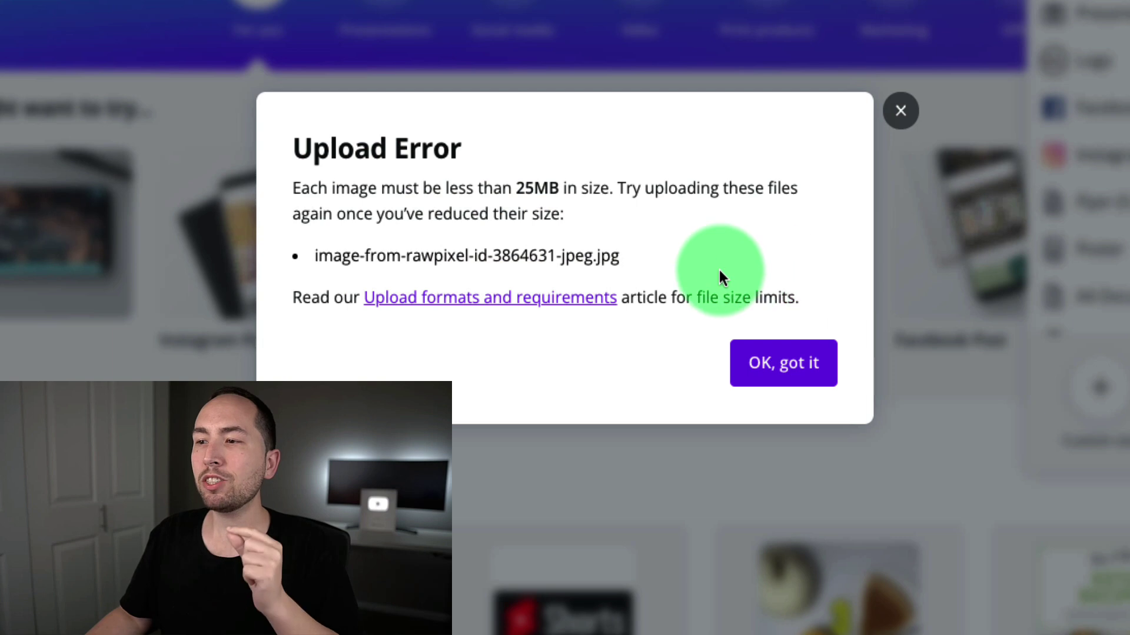
- Switch to the painting's rawpixel page and download it again as the Large JPEG, 3500 x 2713 px
click(578, 184)
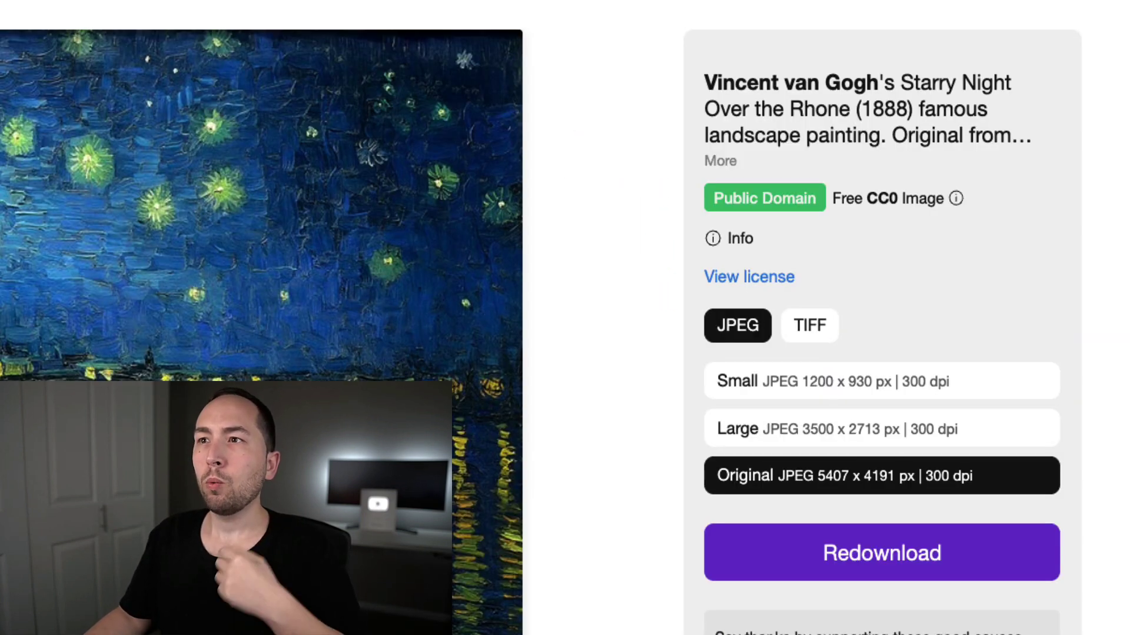
click(777, 438)
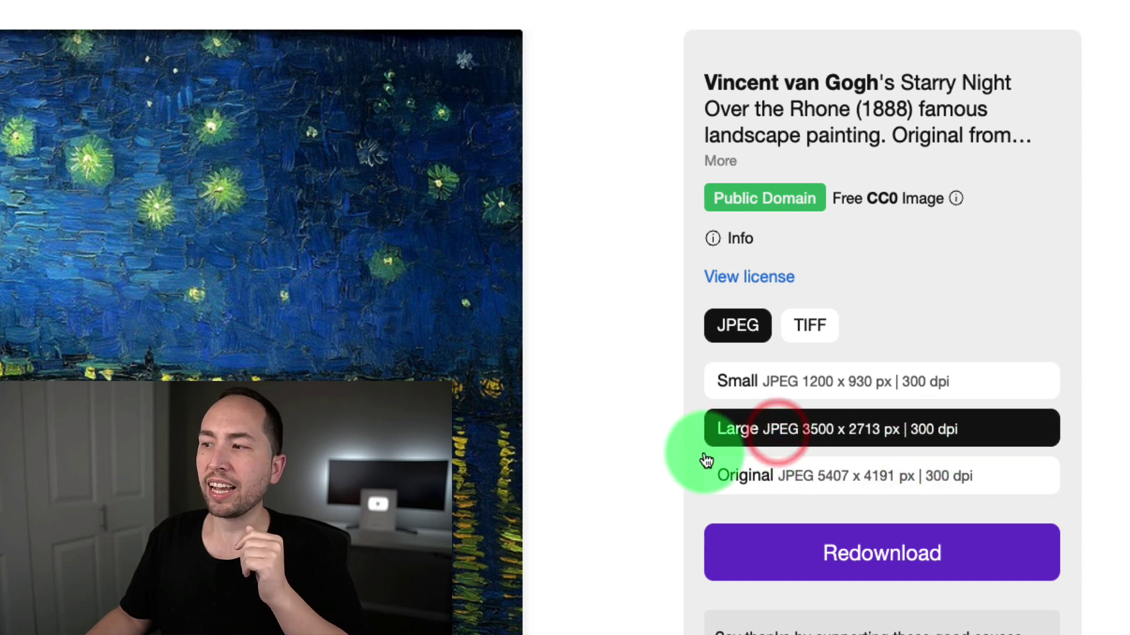
click(850, 563)
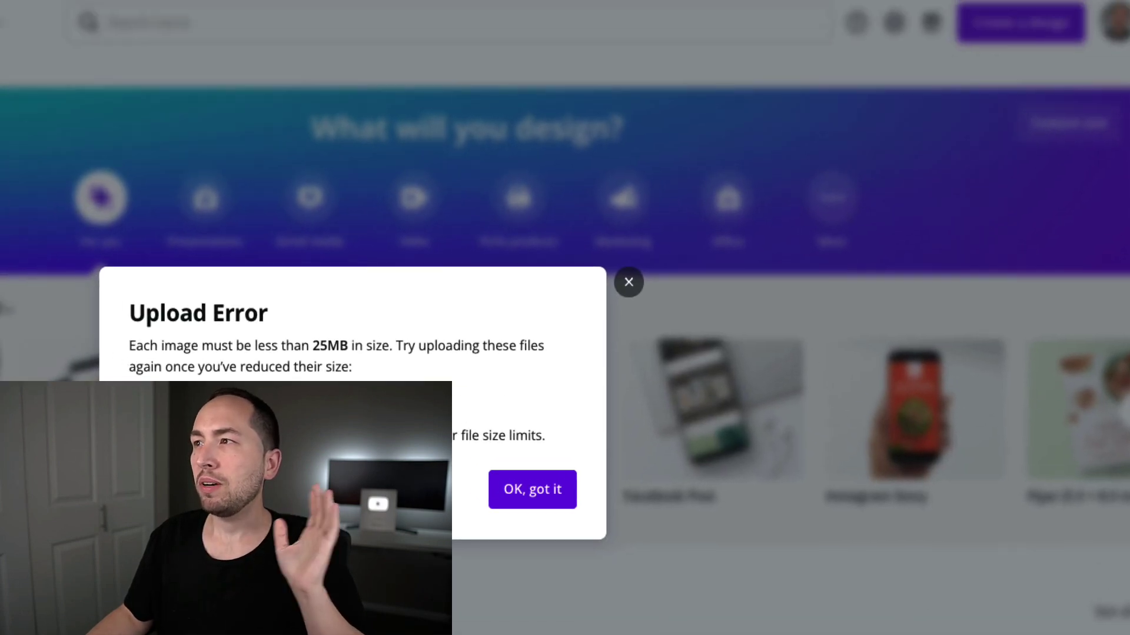
- Upload the 3,500×2,713 rawpixel image from Downloads for photo editing and open it in the editor
click(958, 100)
click(1024, 27)
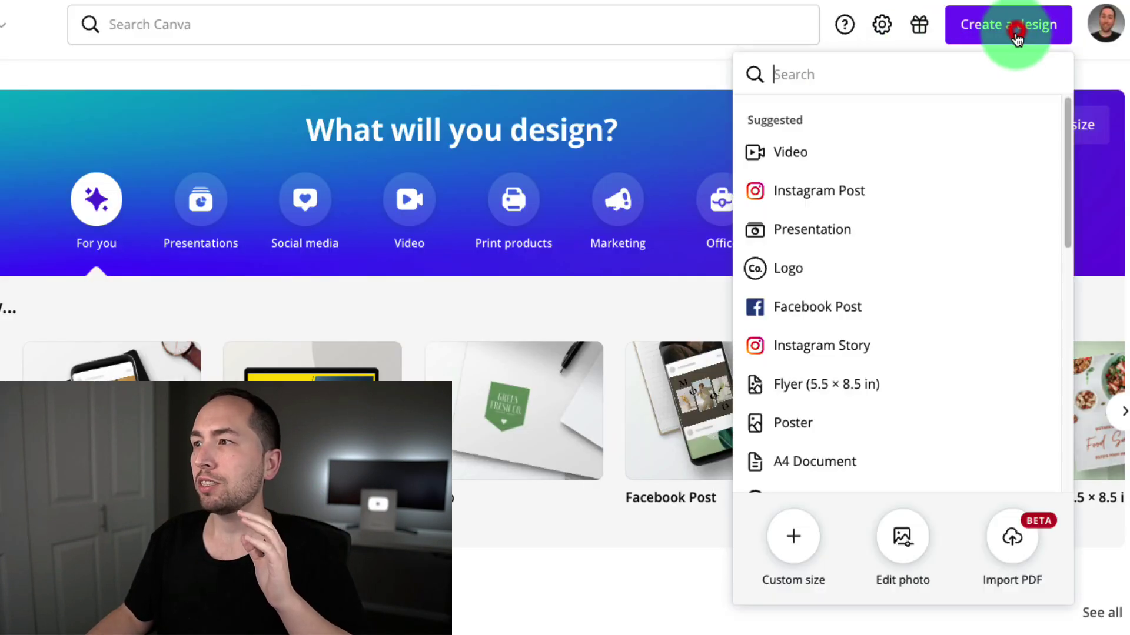
click(908, 559)
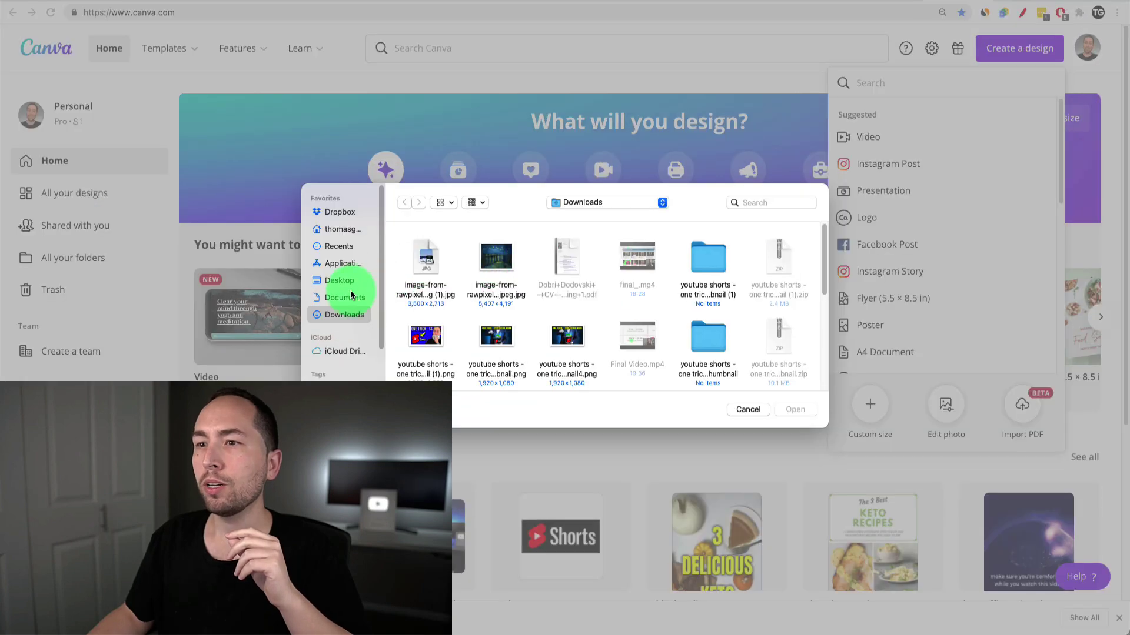
double_click(422, 265)
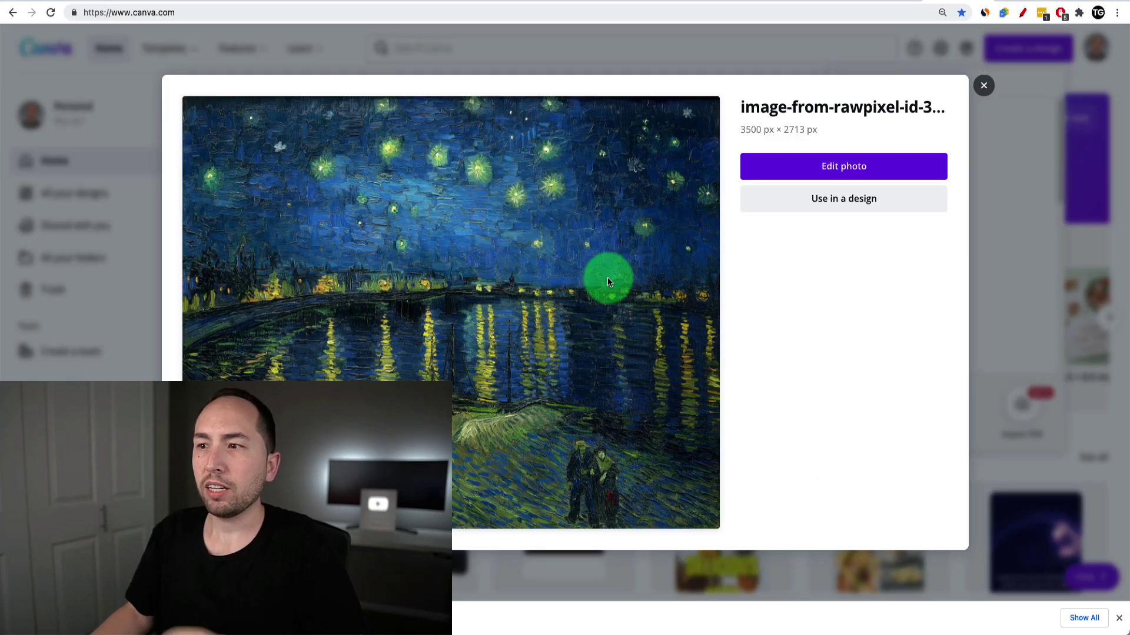
click(825, 173)
- Try out several filters on the painting, including Solar, The blues, Cali, Dalliance and Peony
click(541, 242)
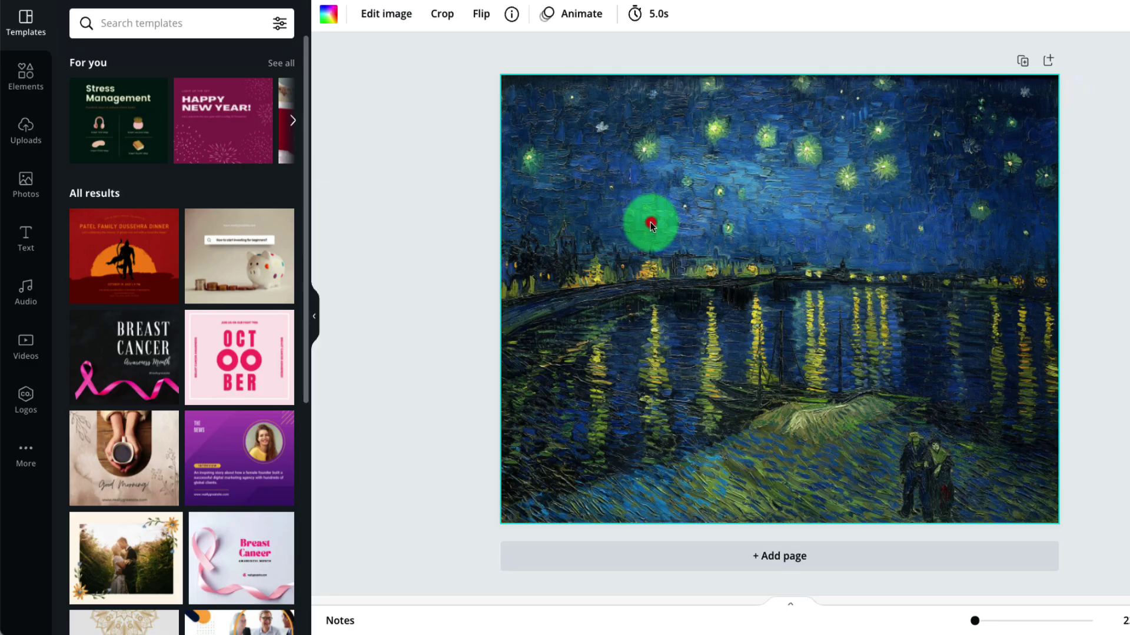
click(390, 21)
scroll(215, 183, down, 3)
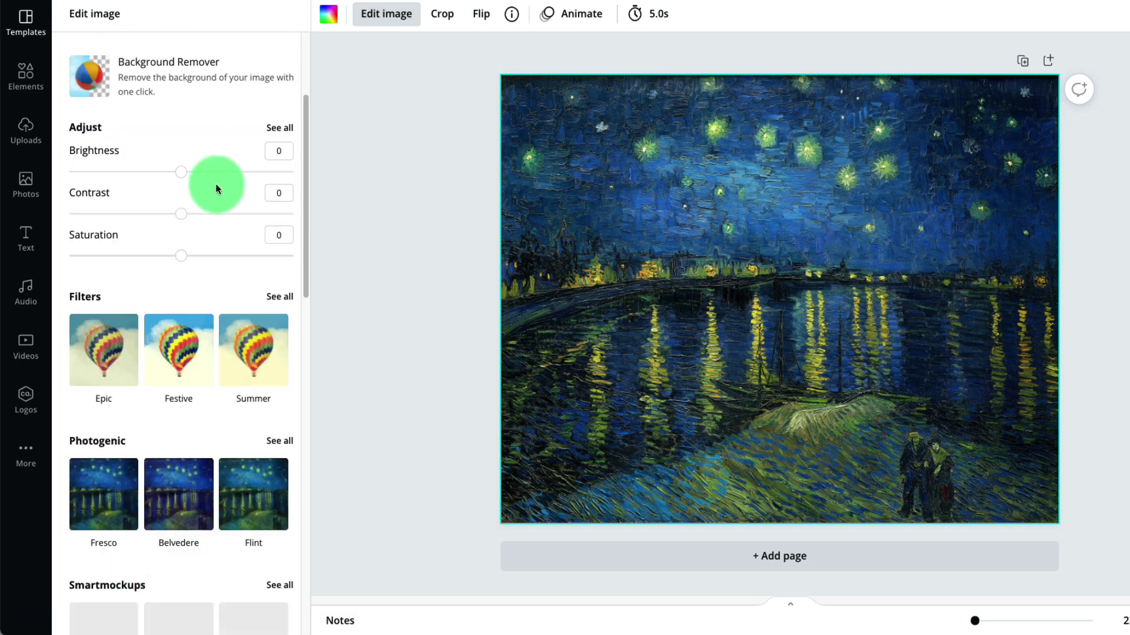
click(277, 298)
click(180, 193)
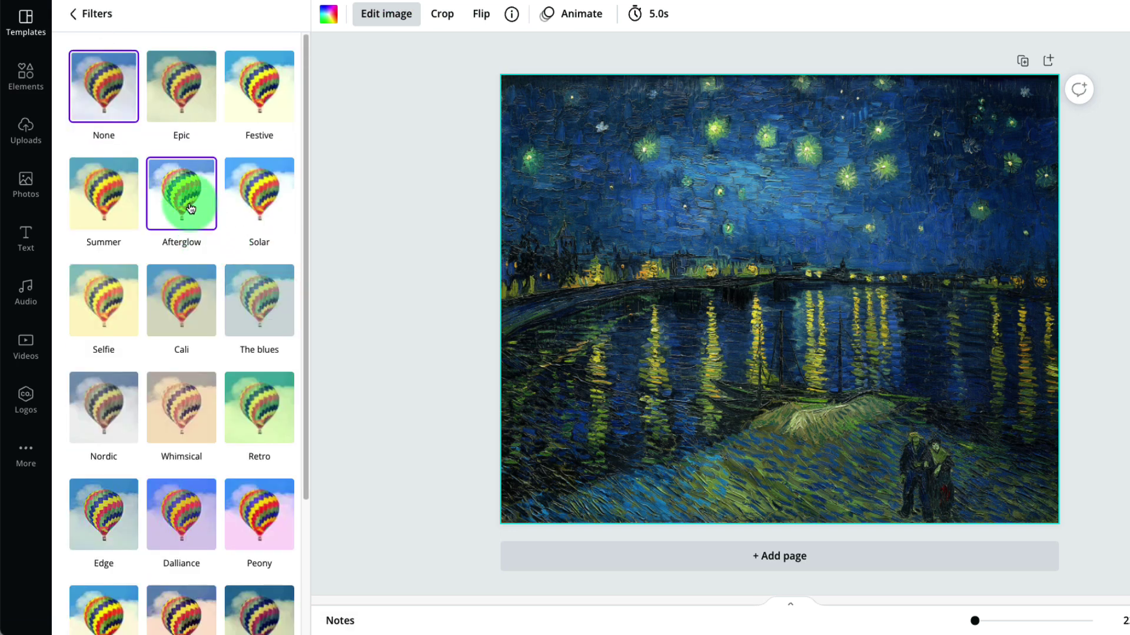
click(256, 184)
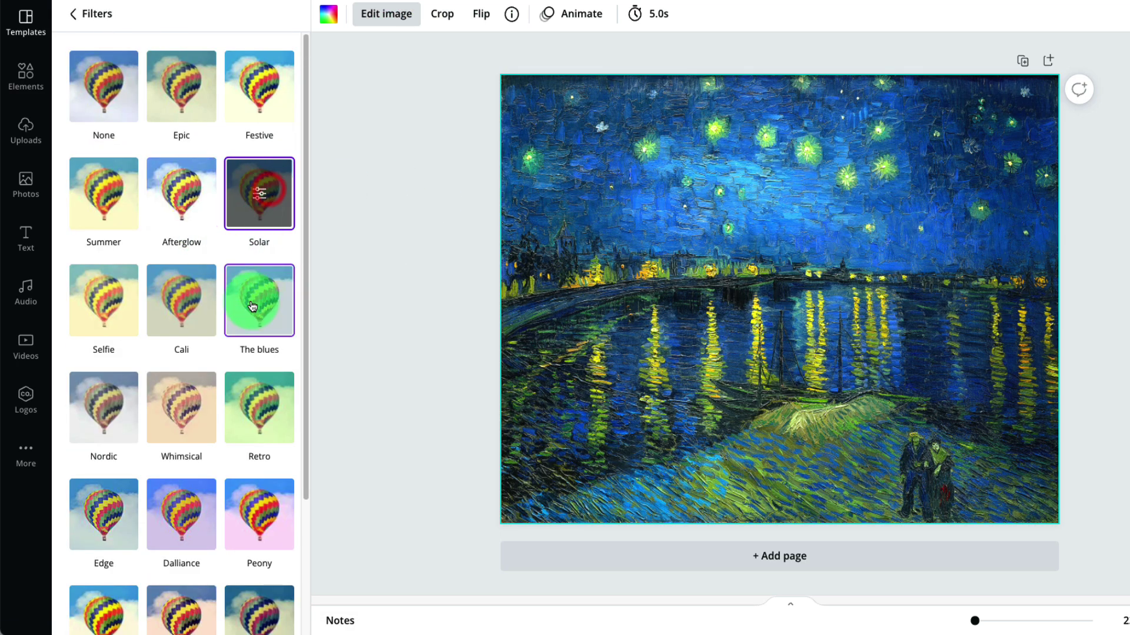
click(249, 285)
click(169, 290)
click(180, 513)
click(257, 513)
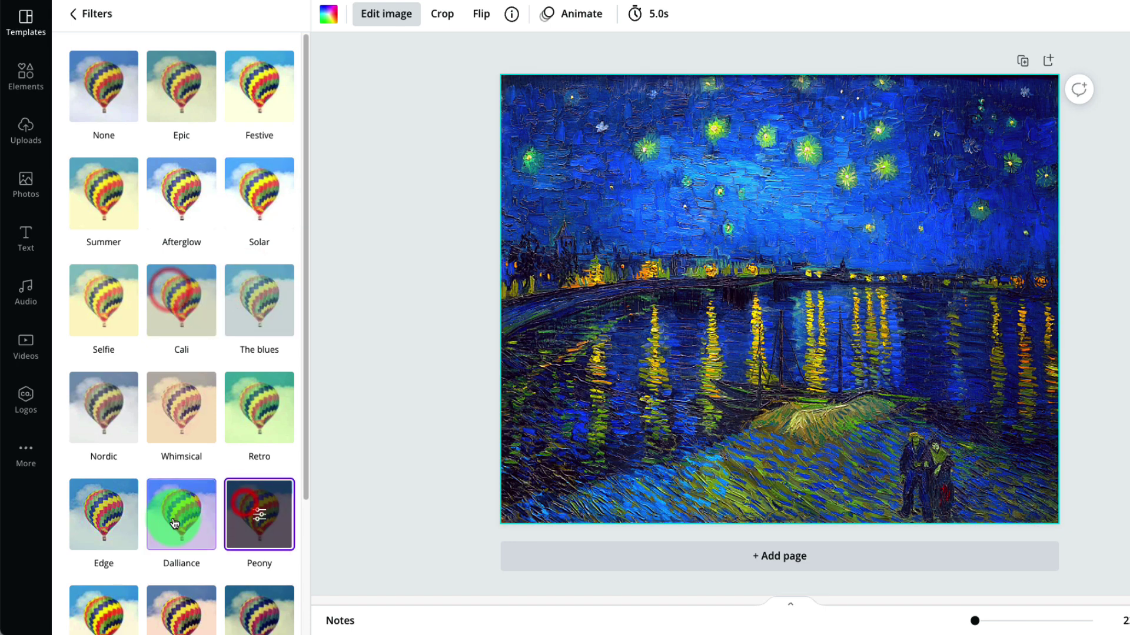
- Adjust the Peony filter's intensity to about 53 and reset the painting's filter to None
click(257, 514)
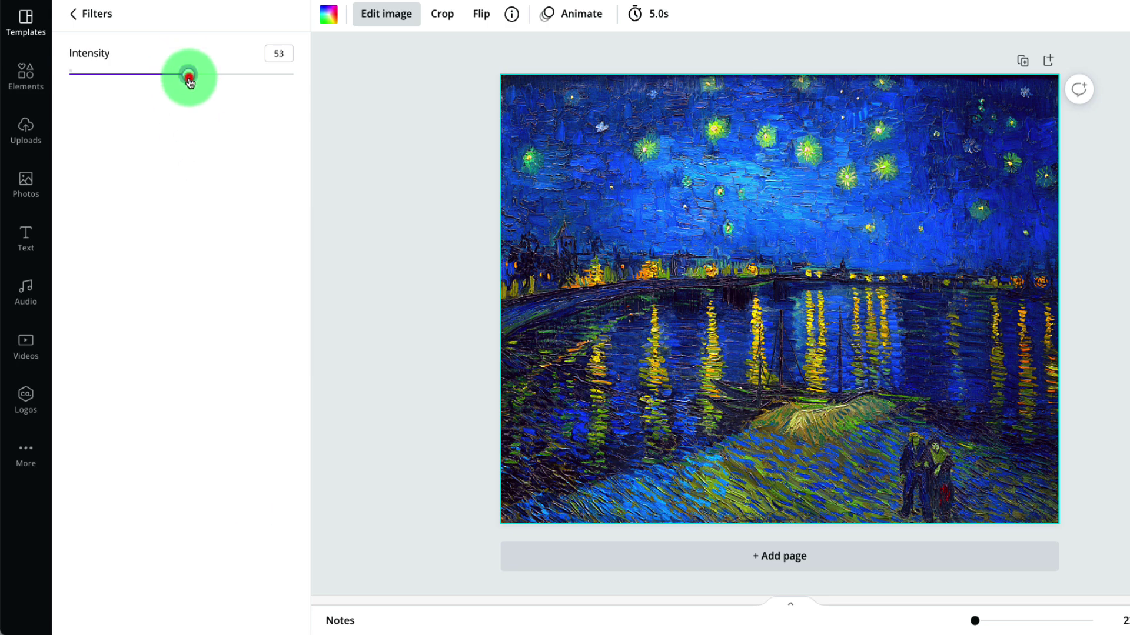
mouse_move(184, 75)
mouse_down()
mouse_move(383, 86)
mouse_move(190, 75)
mouse_up()
click(75, 19)
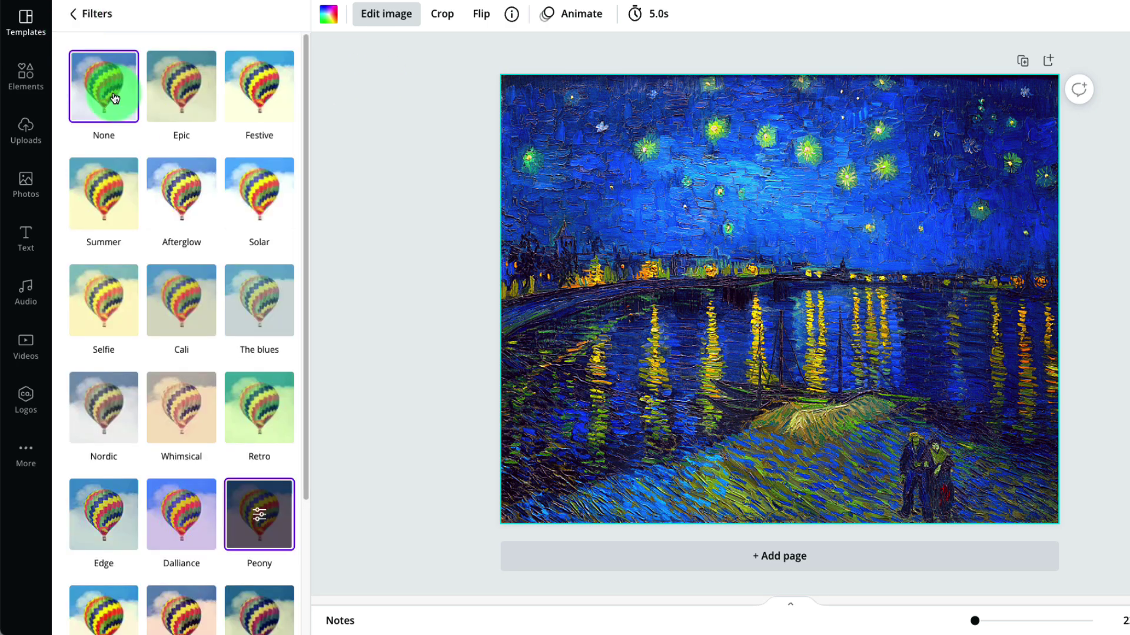
click(112, 93)
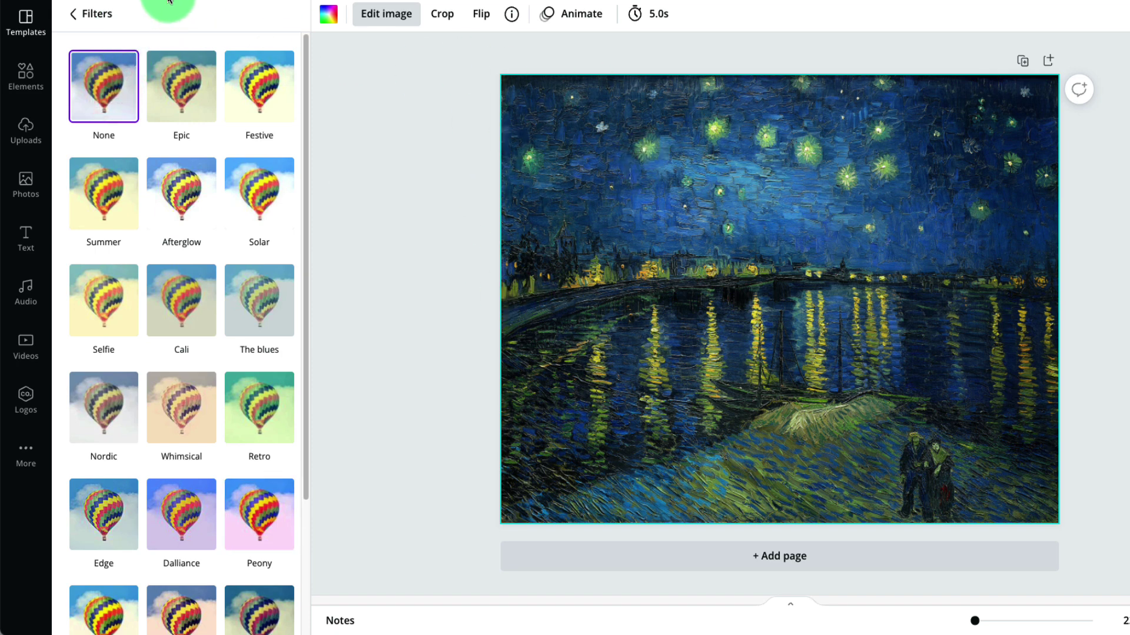
- Raise the painting's brightness to 27, contrast to 50 and saturation to 30
click(85, 15)
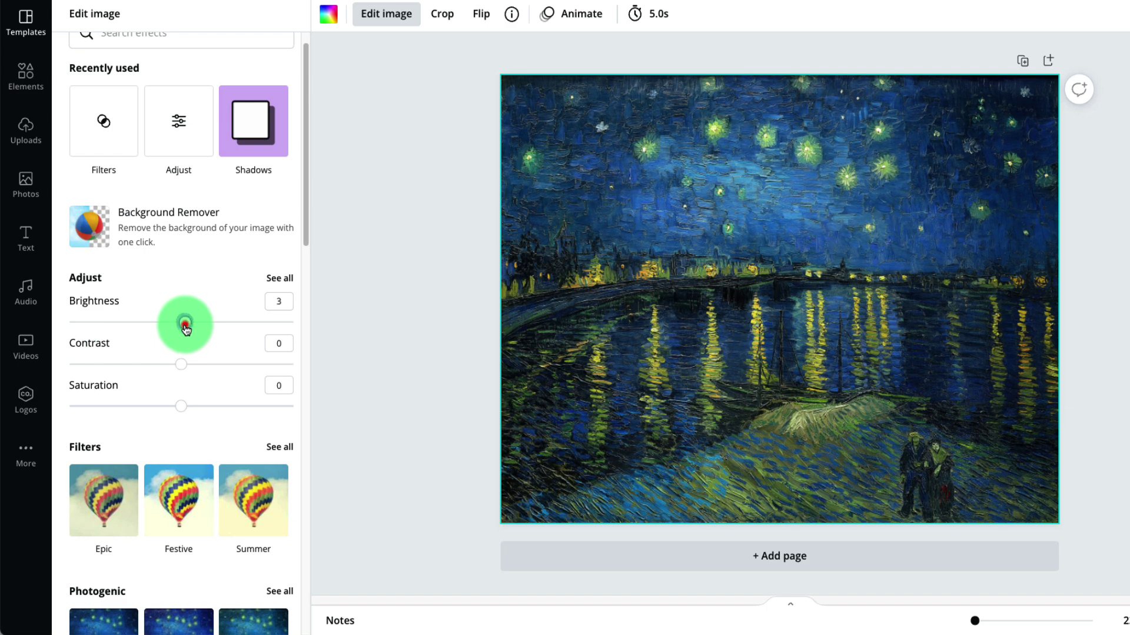
drag(186, 326, 212, 322)
drag(181, 365, 236, 366)
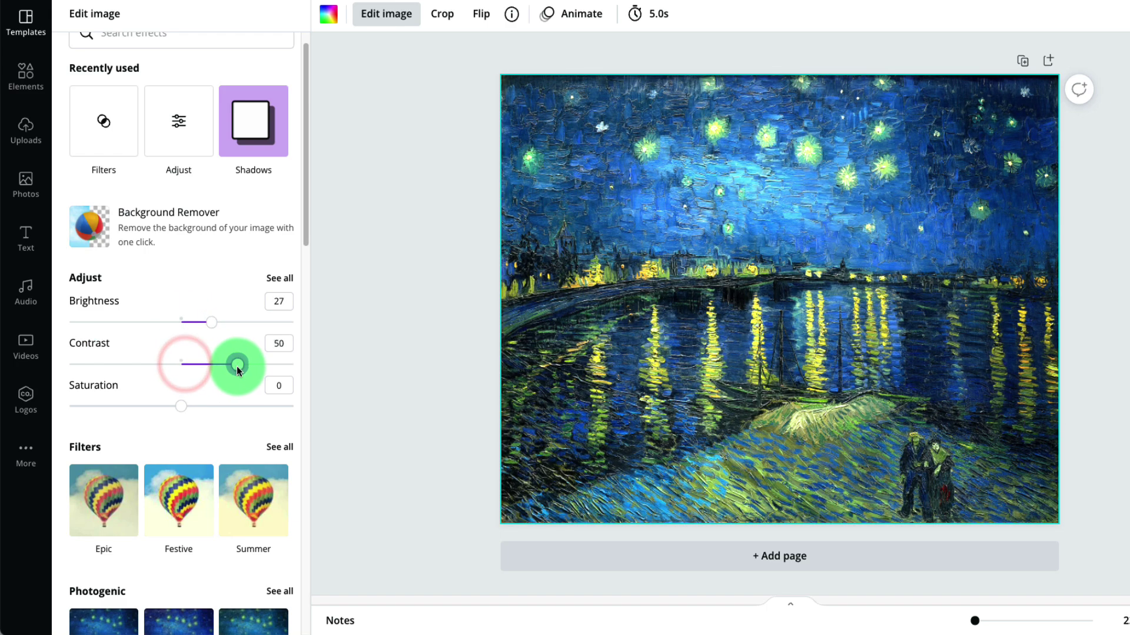
drag(202, 408, 215, 409)
scroll(232, 370, down, 1)
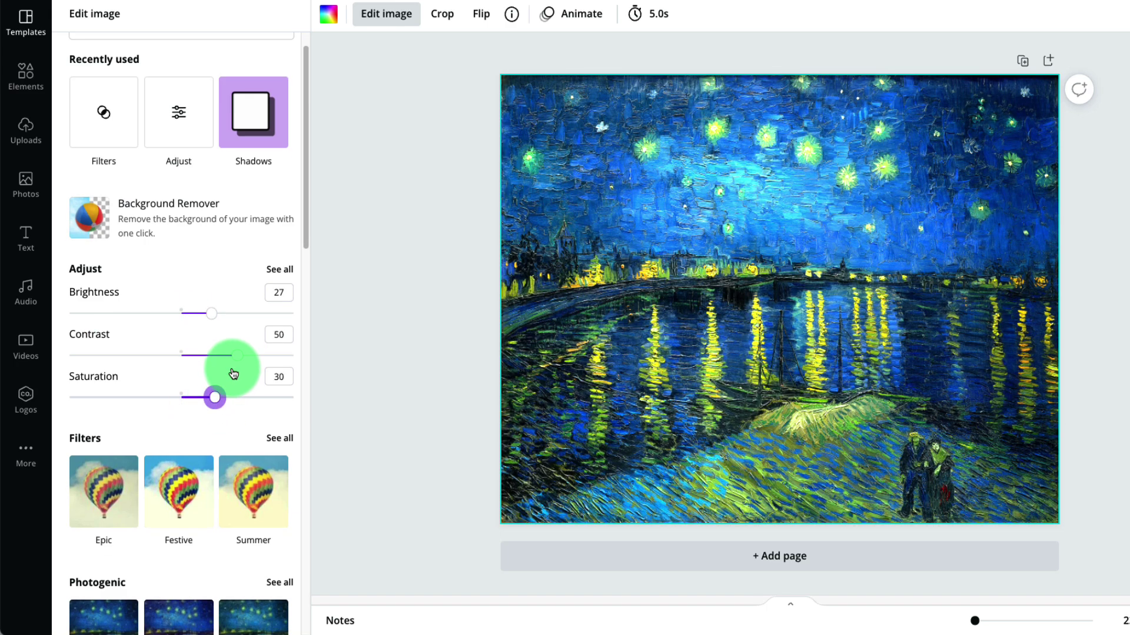
- Reset the painting's saturation, contrast and brightness to 0
scroll(234, 373, down, 3)
click(277, 214)
text(0)
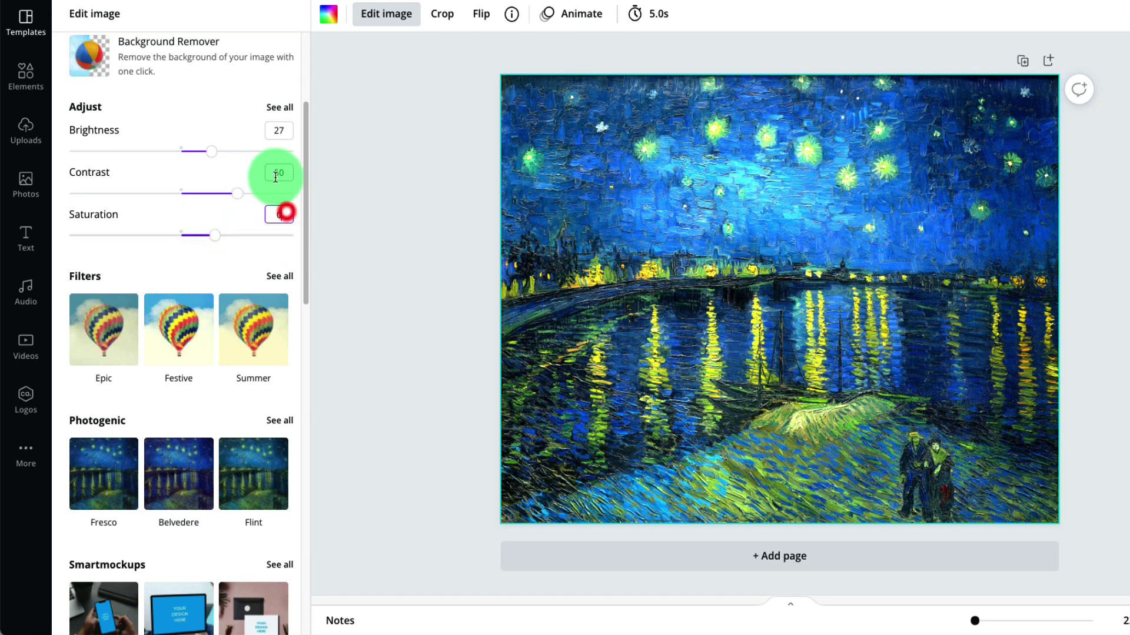
click(277, 173)
text(0)
click(278, 131)
text(0)
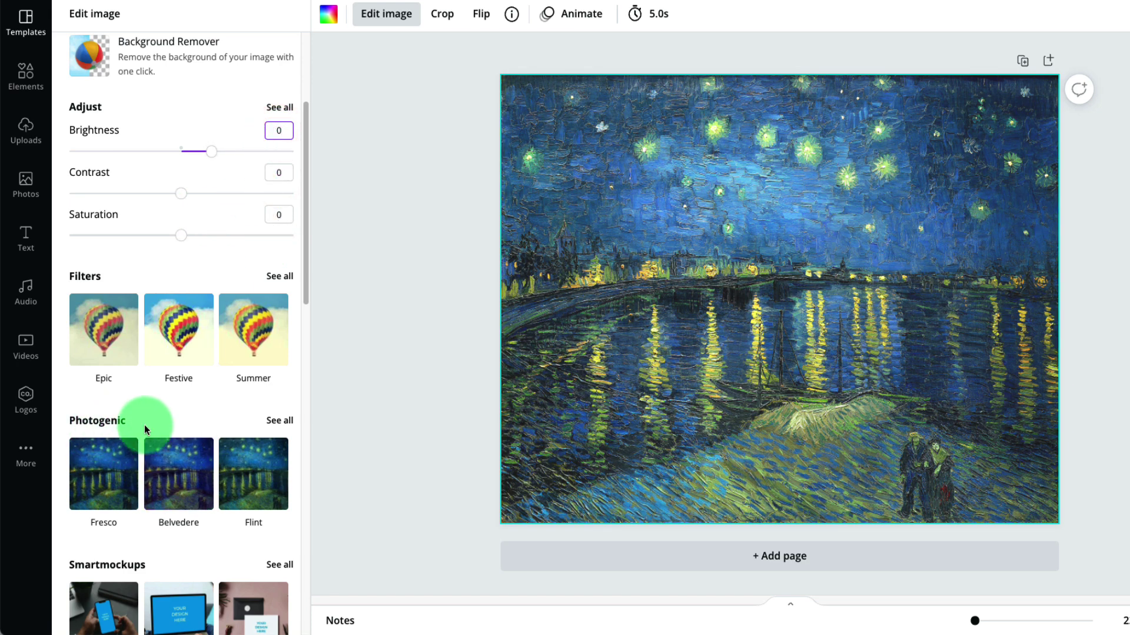
- Apply the Belvedere Photogenic effect to the painting and download the design as a PNG at 3500 × 2713 px
click(186, 472)
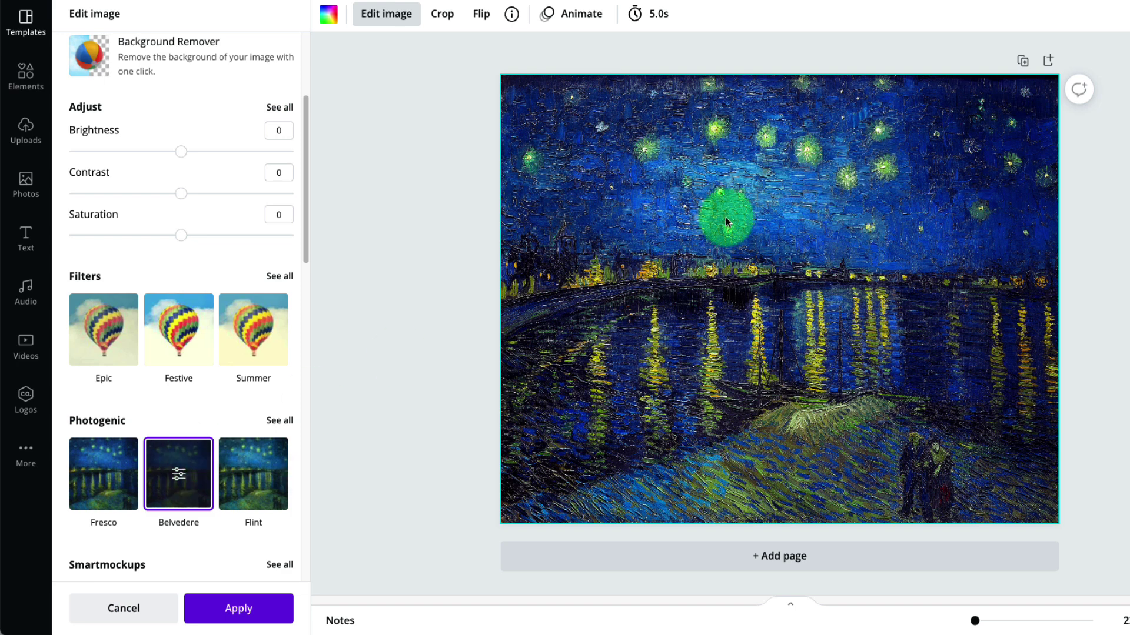
click(220, 609)
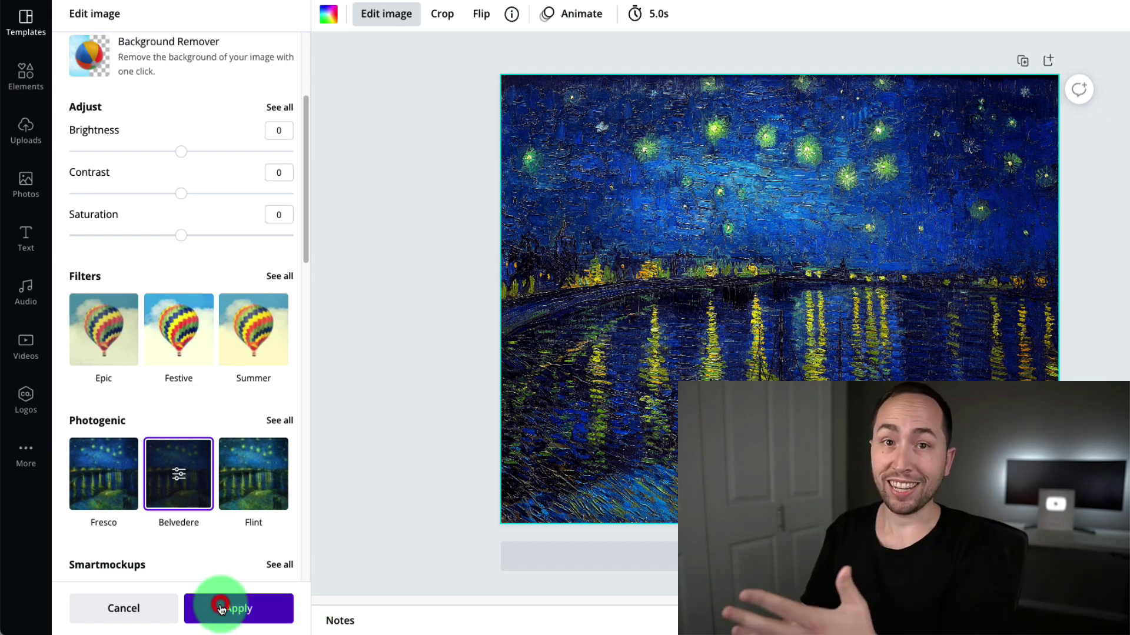
click(468, 212)
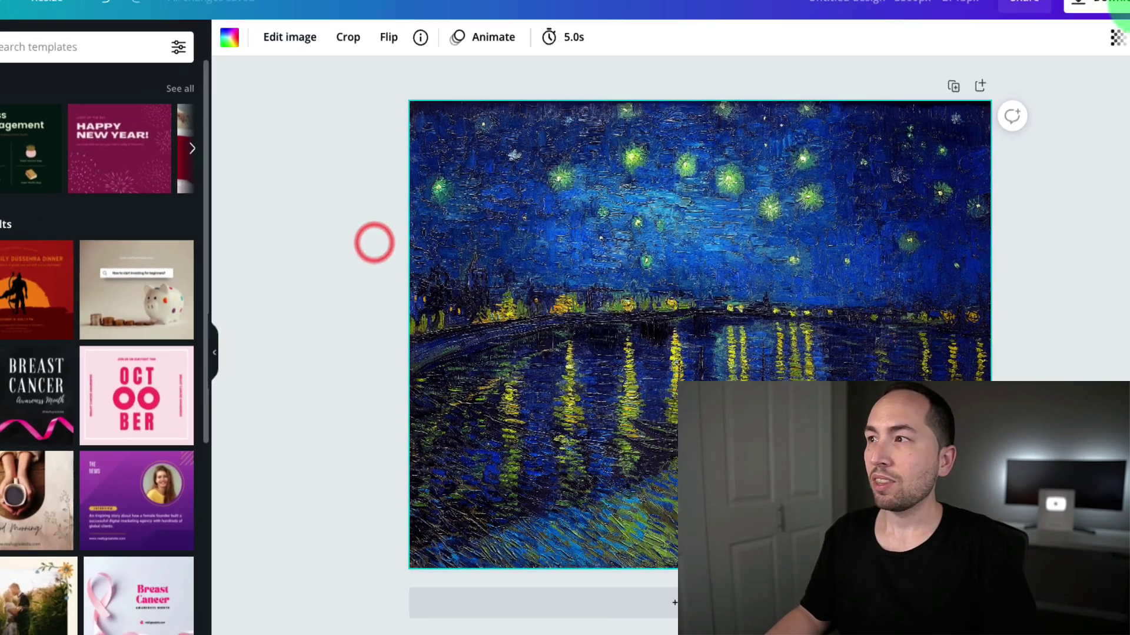
click(1106, 6)
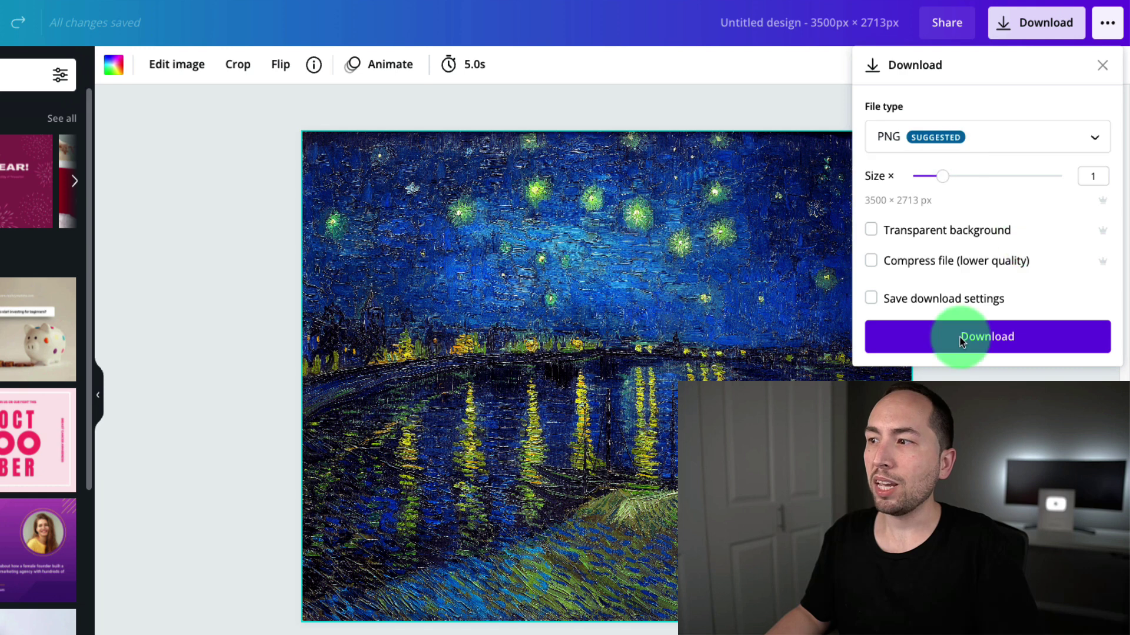
click(961, 338)
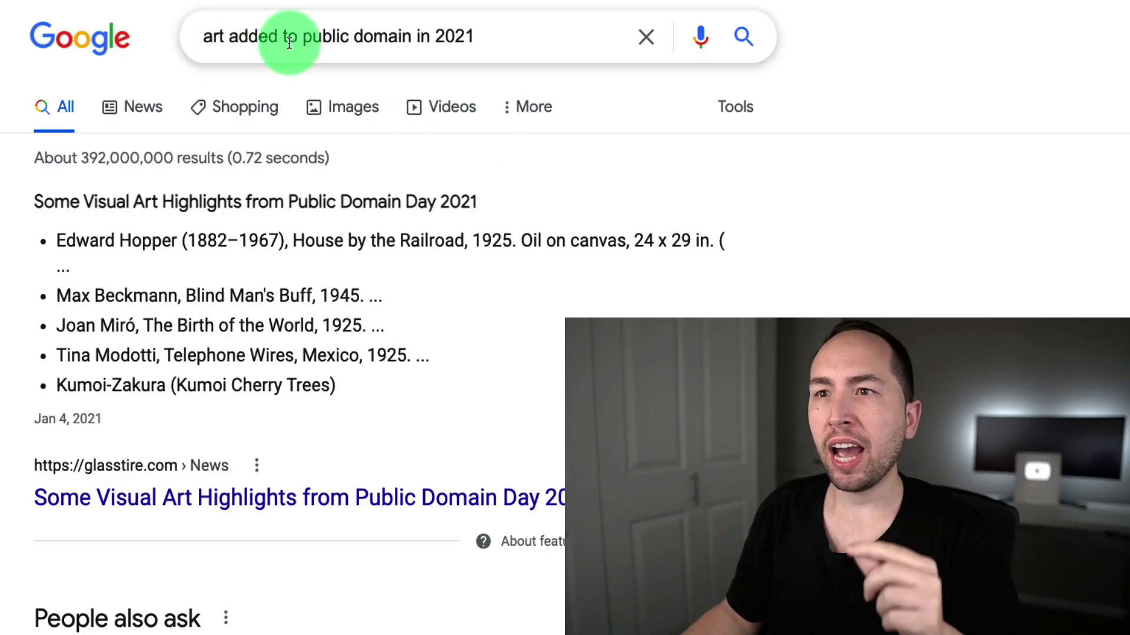
- Switch to the Google results for "art added to public domain in 2021" and examine the featured artwork list and the first related question's answer
click(490, 34)
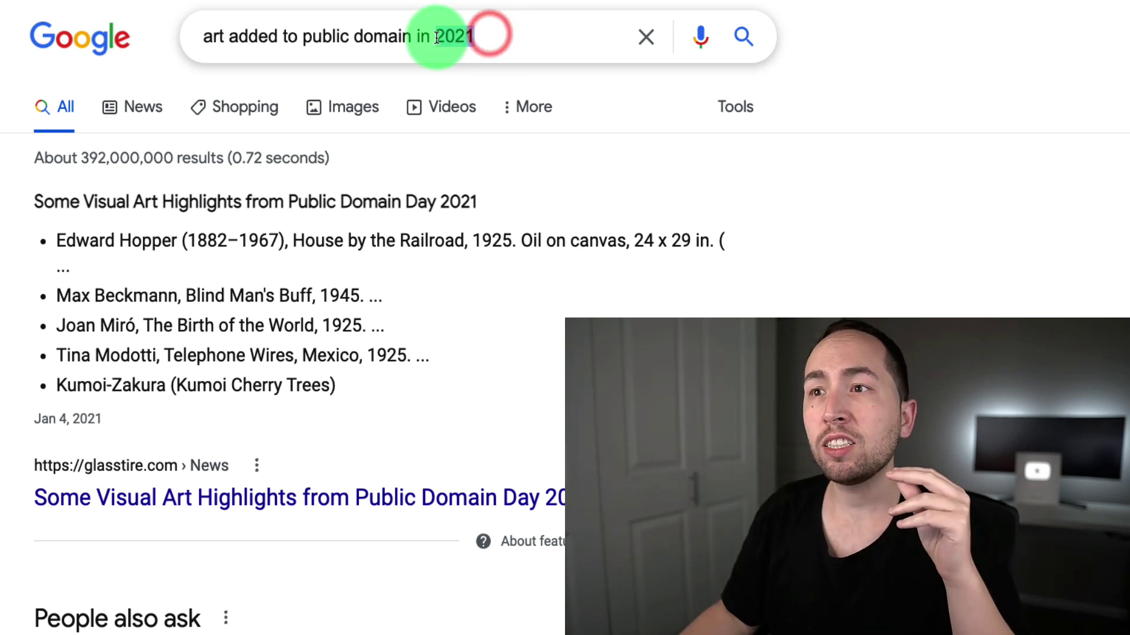
double_click(454, 33)
click(509, 37)
click(953, 146)
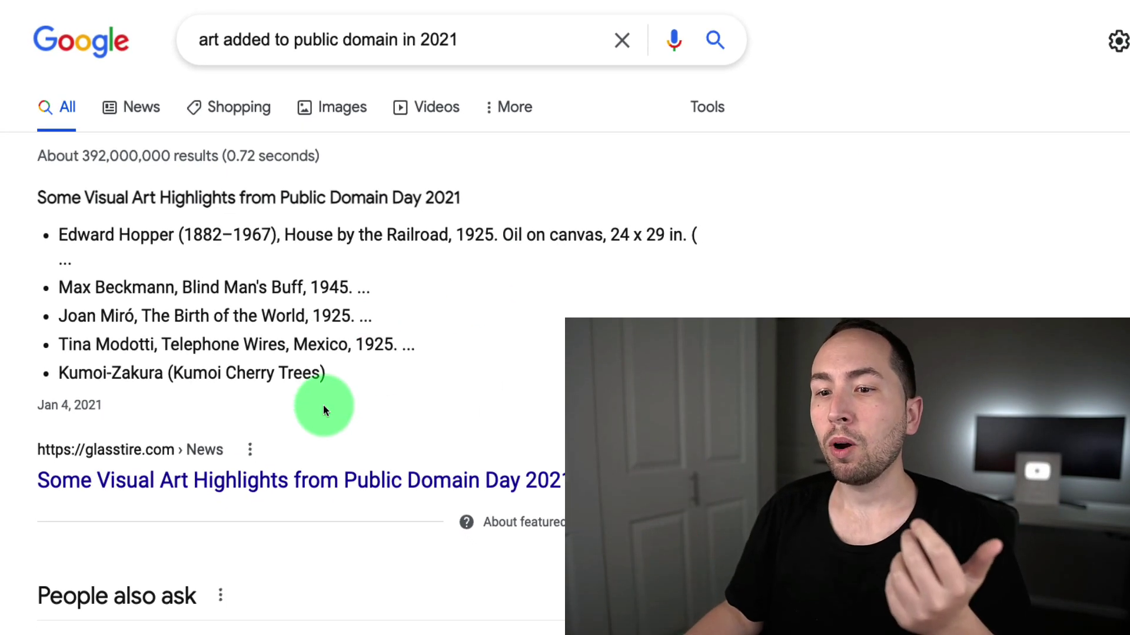
click(241, 577)
scroll(132, 582, down, 1)
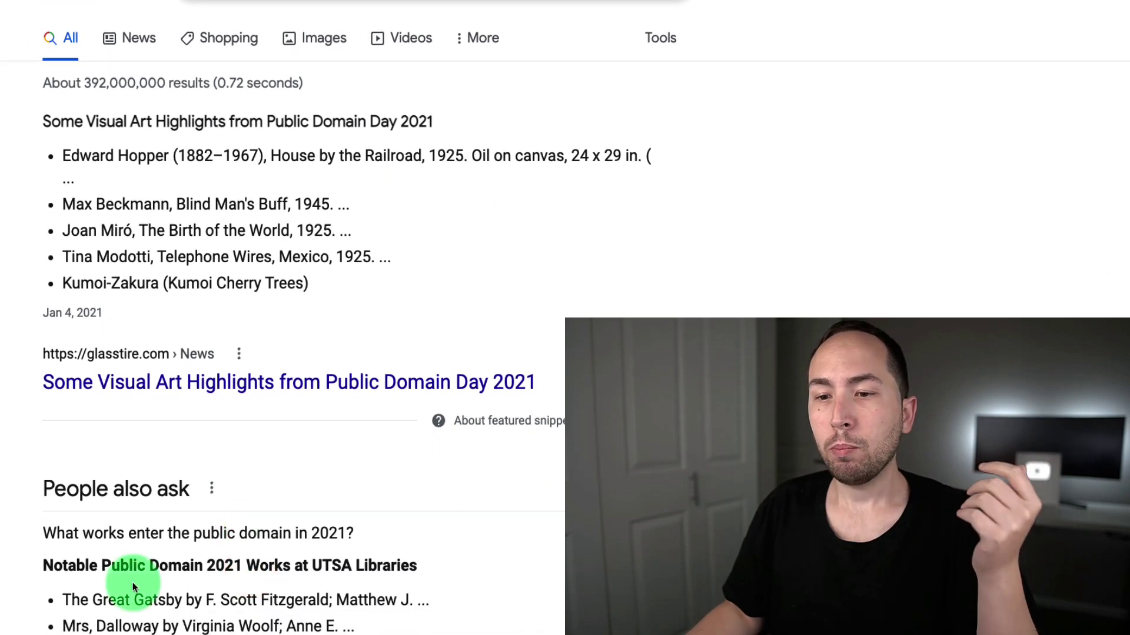
drag(63, 592, 187, 597)
click(194, 593)
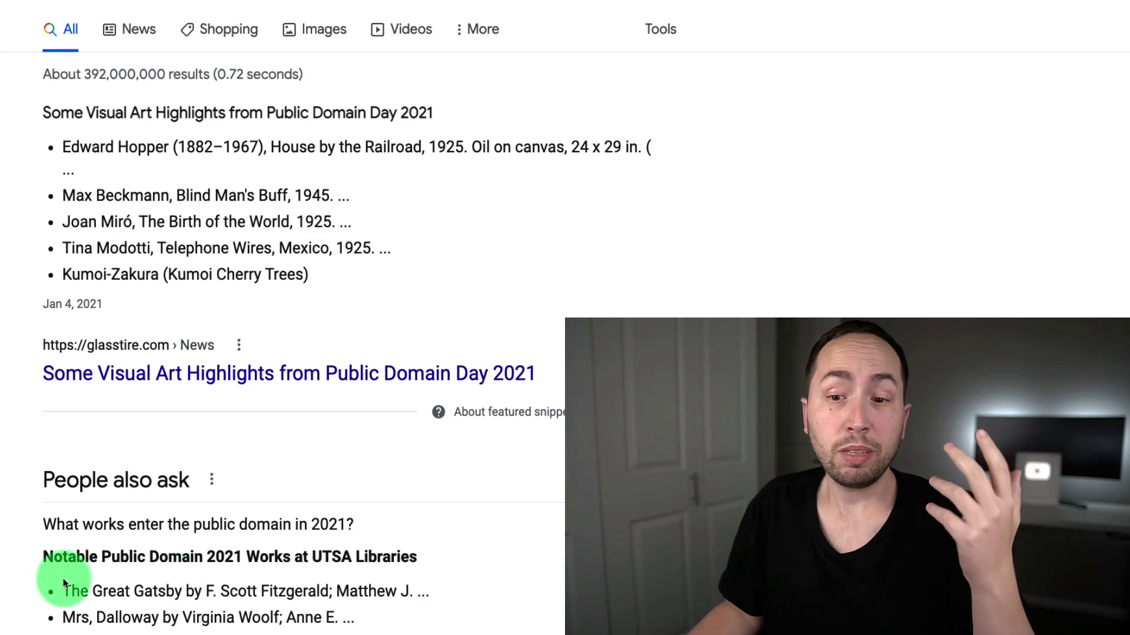
scroll(328, 273, up, 2)
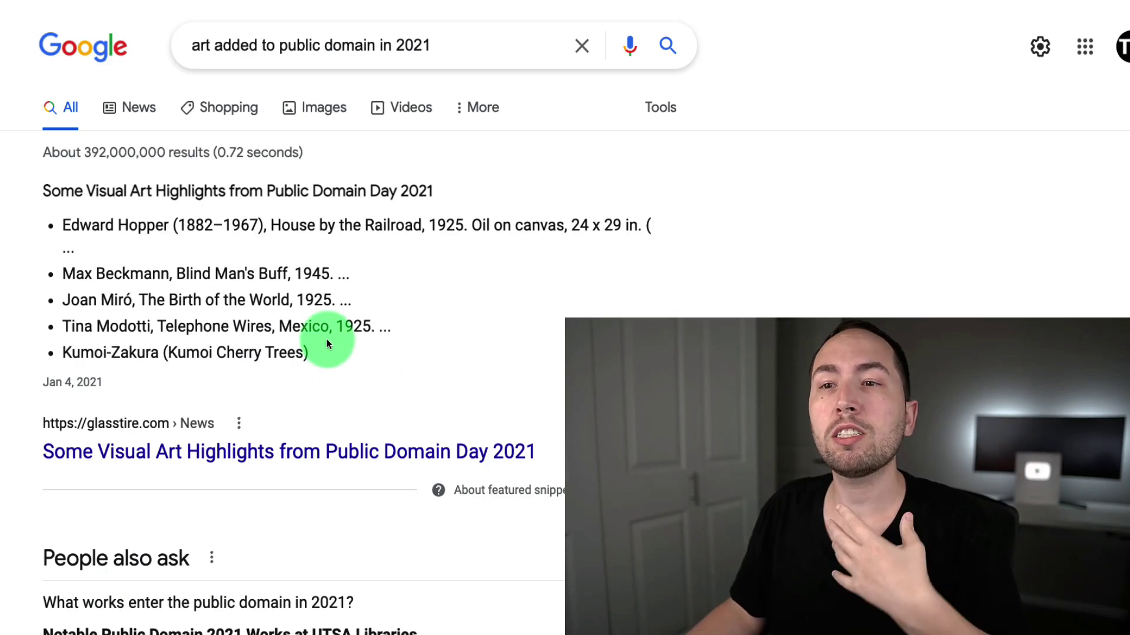